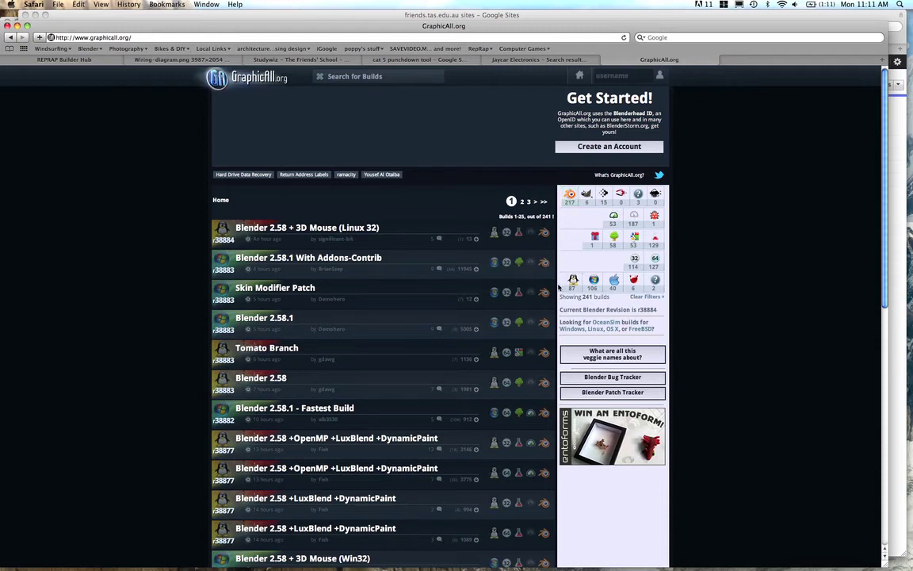
# Filter GraphicAll.org to Mac OS X builds and scroll through the resulting build list
pyautogui.click(615, 282)
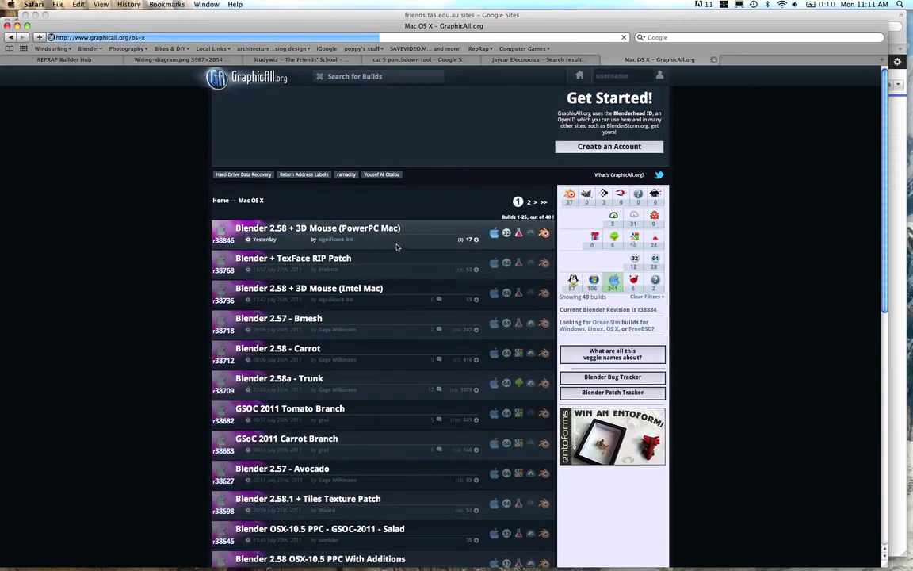
pyautogui.scroll(-5, 358, 369)
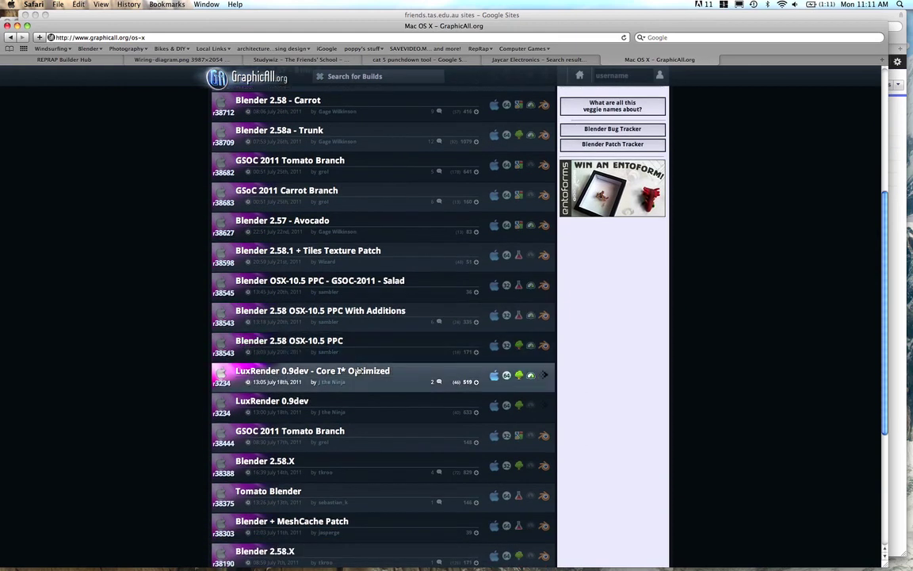
pyautogui.scroll(-5, 358, 369)
pyautogui.scroll(10, 357, 370)
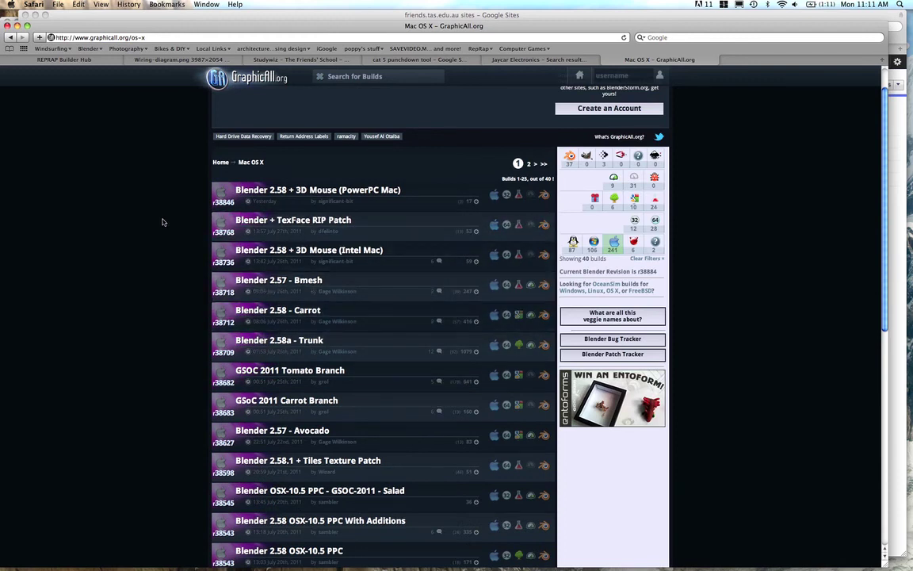
# Switch from Safari to the Blender window with the monkey scene
pyautogui.press('super+Tab')
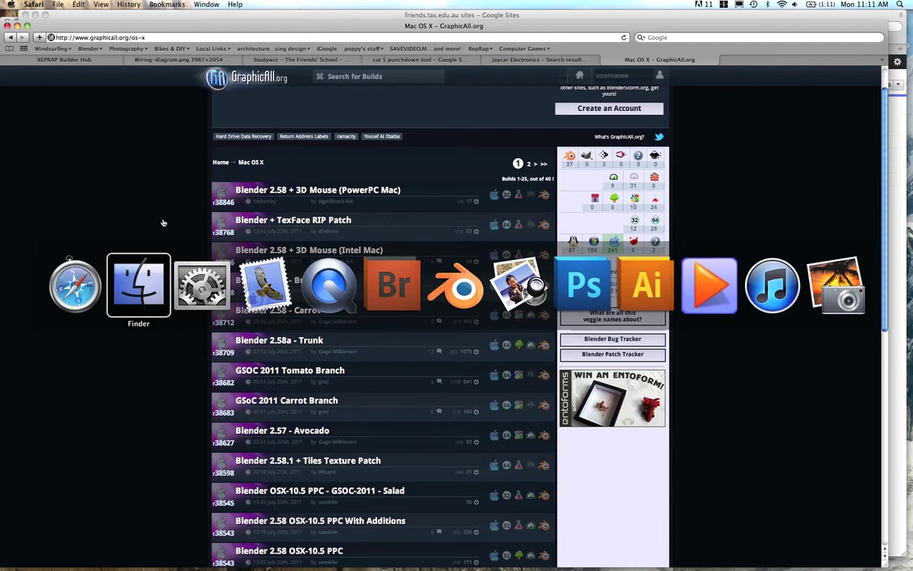
pyautogui.press('super+Tab')
pyautogui.press('super+Tab')
pyautogui.press('super+Tab')
pyautogui.press('super+Tab')
pyautogui.press('super+Tab')
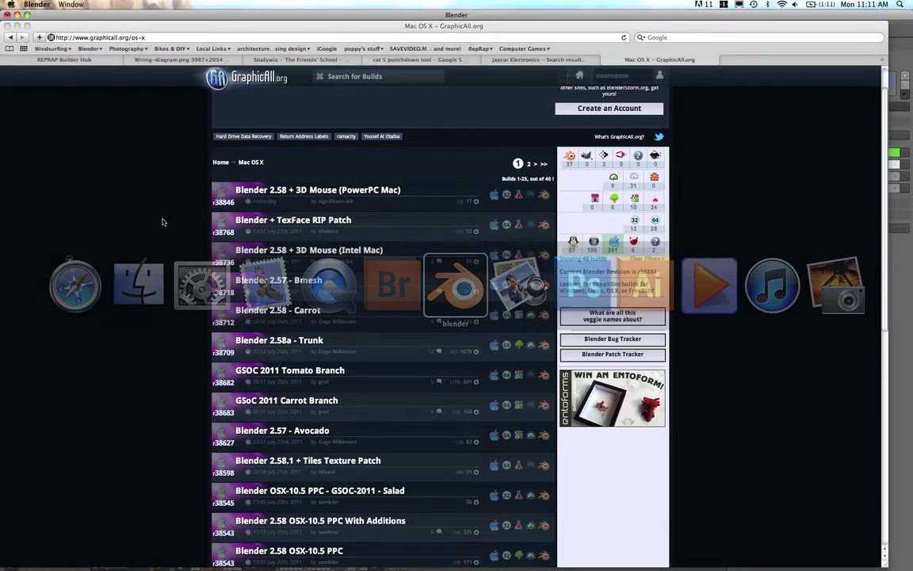
pyautogui.click(121, 18)
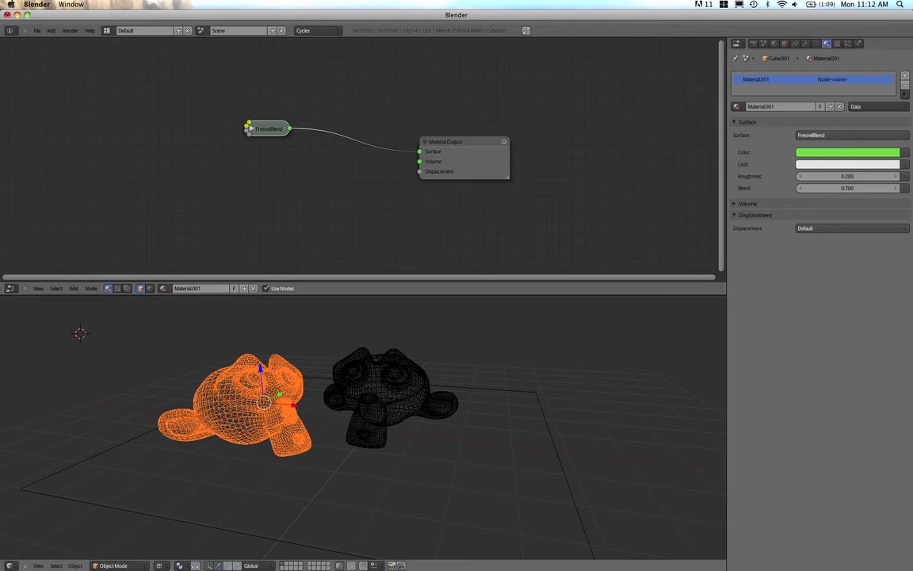
# Set the 3D viewport shading to Rendered
pyautogui.click(180, 564)
pyautogui.click(159, 566)
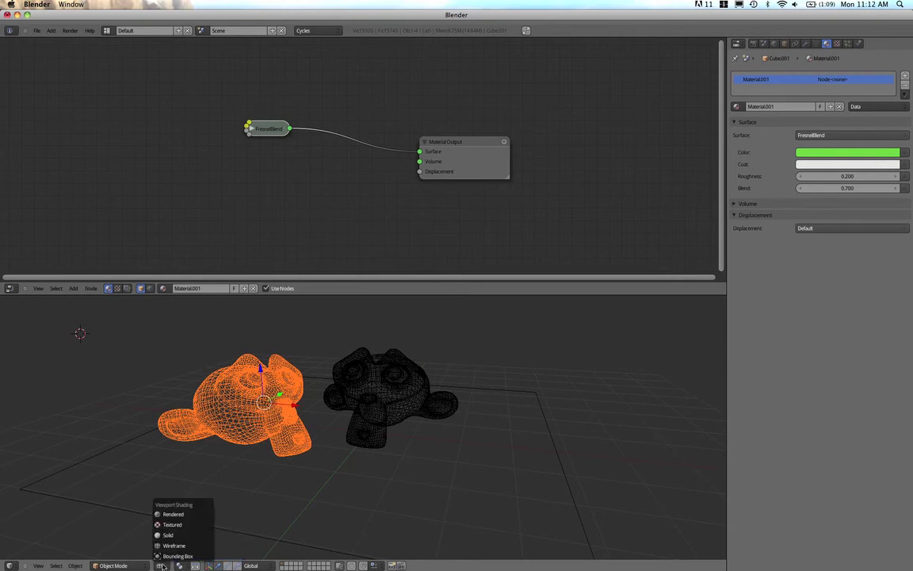
pyautogui.click(166, 515)
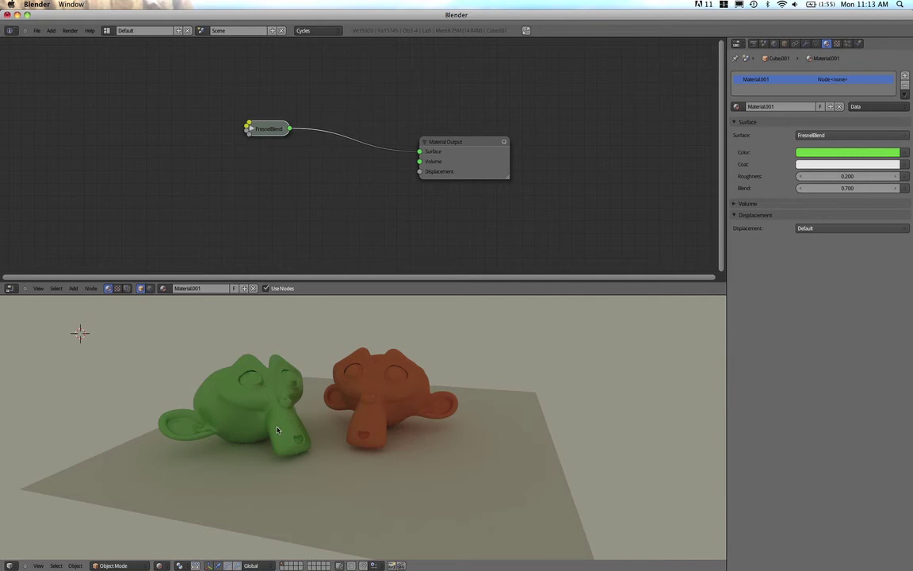
# Return the viewport to Solid shading and change the top node editor into a 3D View
pyautogui.click(165, 565)
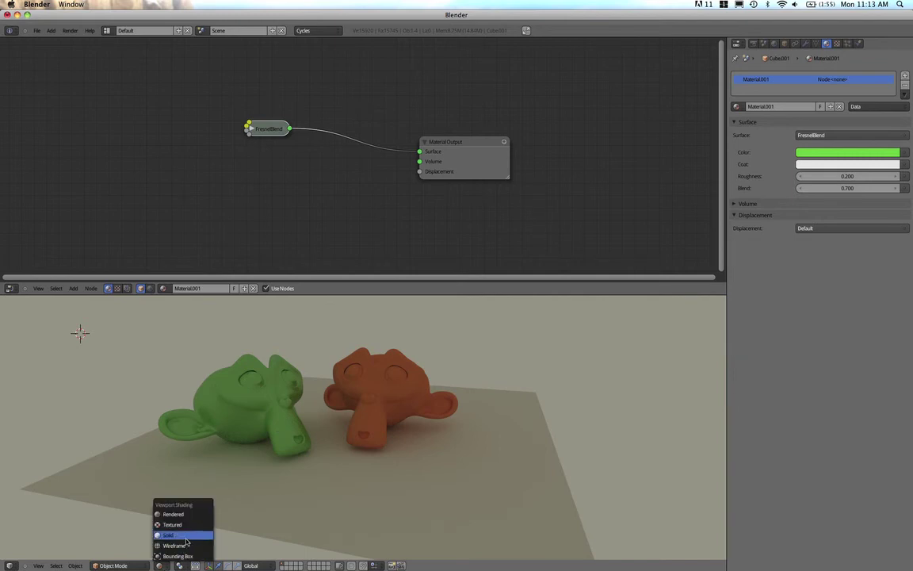
pyautogui.click(184, 537)
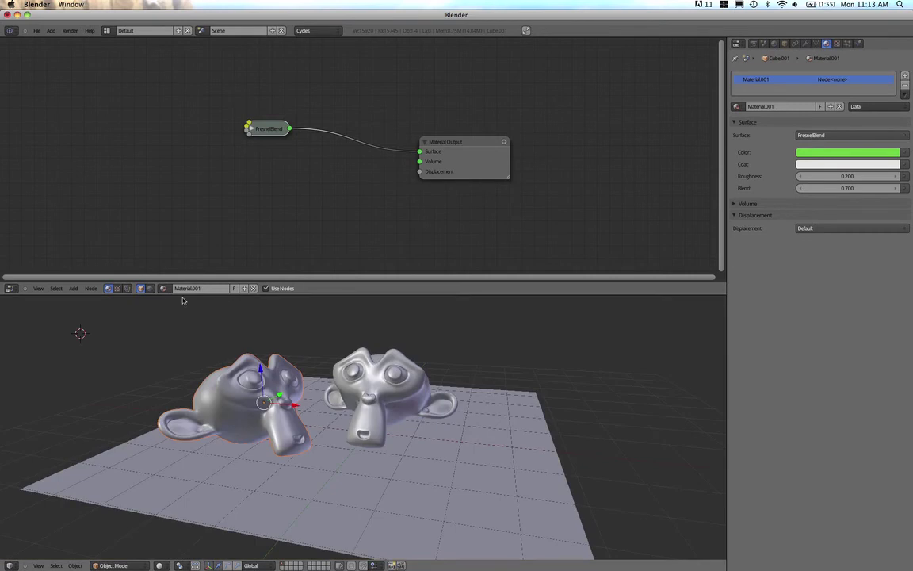
pyautogui.click(10, 288)
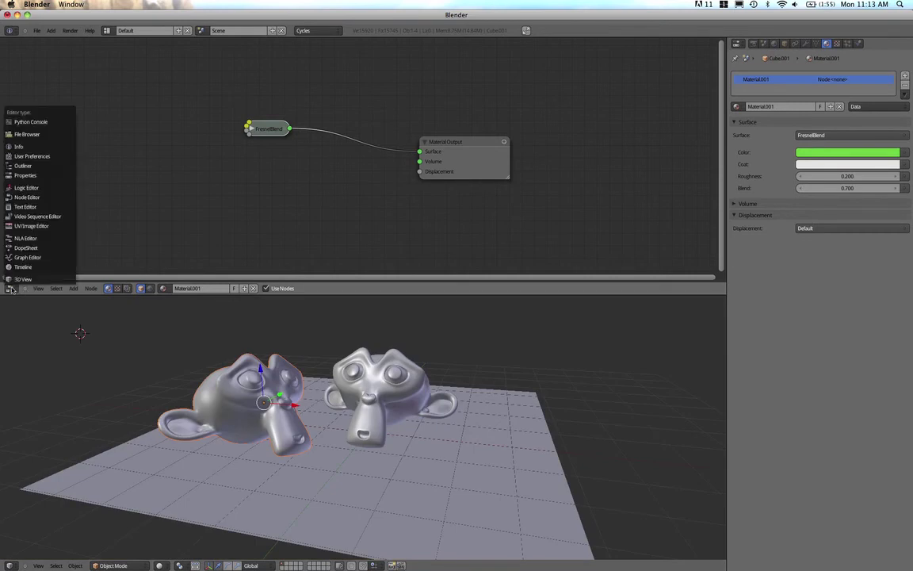
pyautogui.click(18, 280)
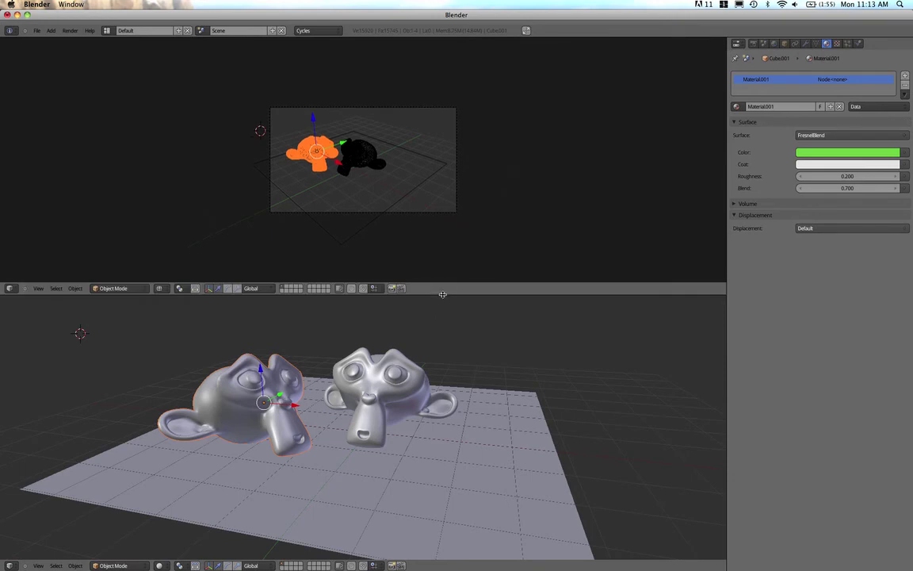
# Enlarge the top 3D view and turn the bottom editor into a Timeline
pyautogui.moveTo(400, 284); pyautogui.dragTo(442, 481)
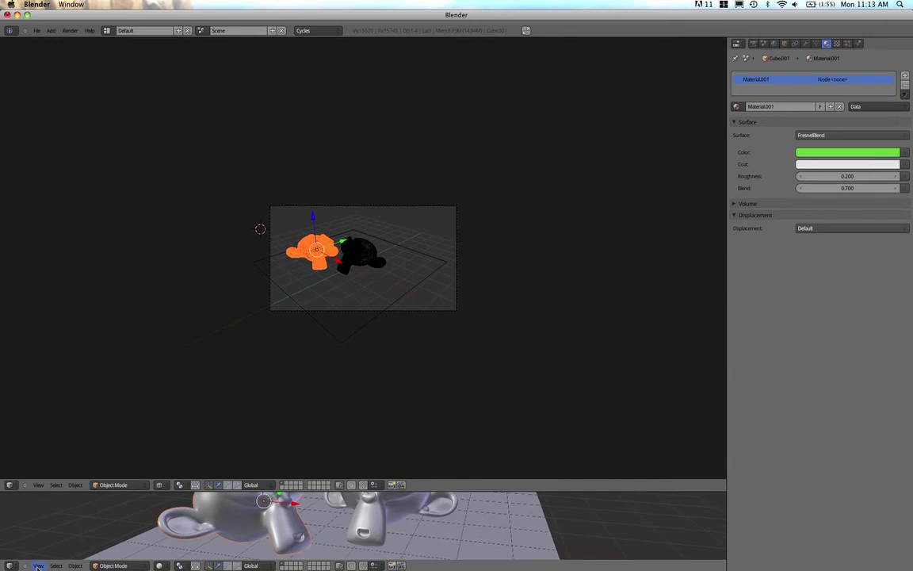
pyautogui.click(10, 565)
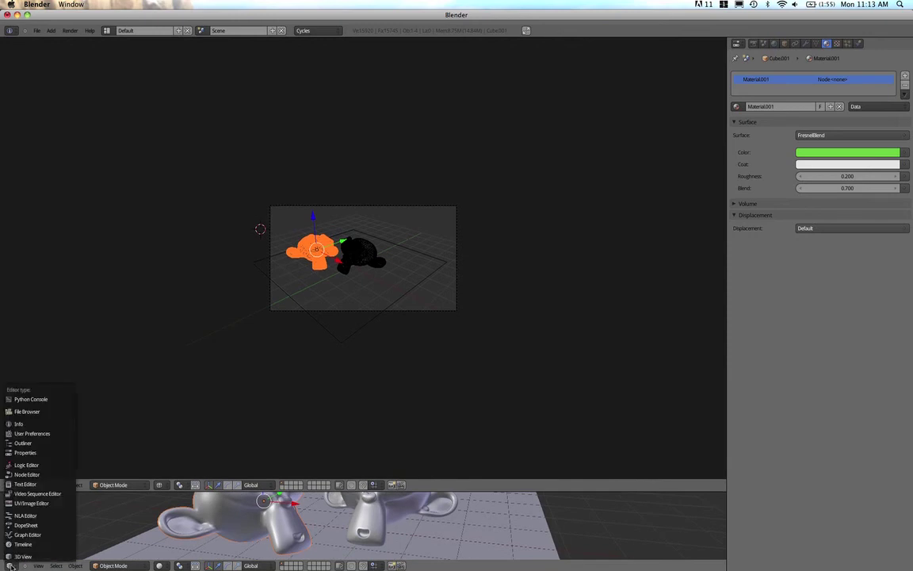
pyautogui.click(26, 543)
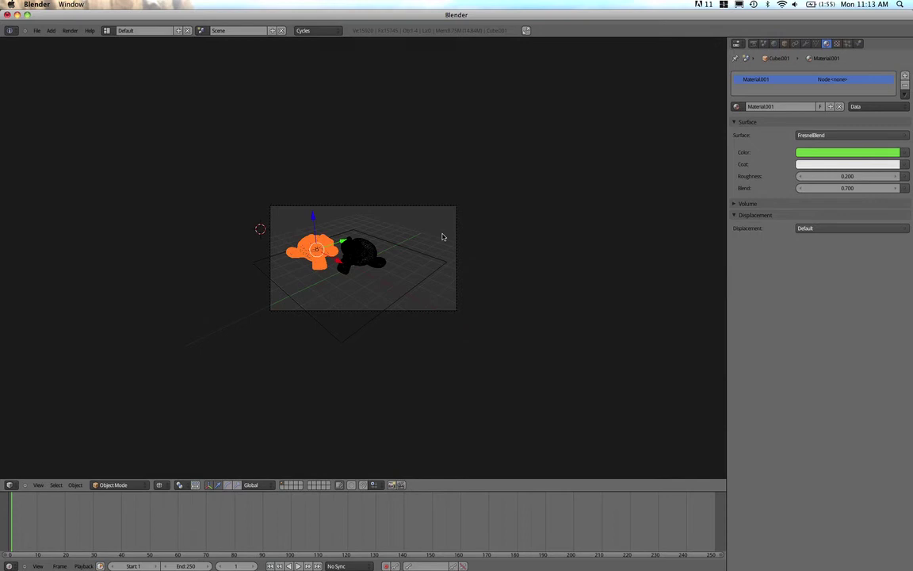
# From a front view, delete the right-hand monkey and then the left-hand monkey
pyautogui.press('KP_1')
pyautogui.scroll(5, 414, 285)
pyautogui.moveTo(482, 233); pyautogui.dragTo(355, 107, button='middle')
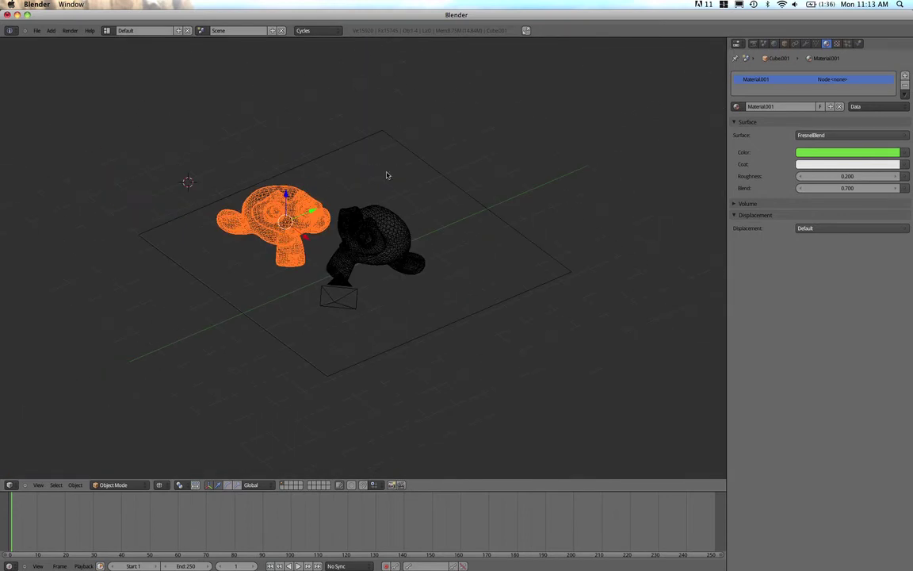
pyautogui.rightClick(370, 226)
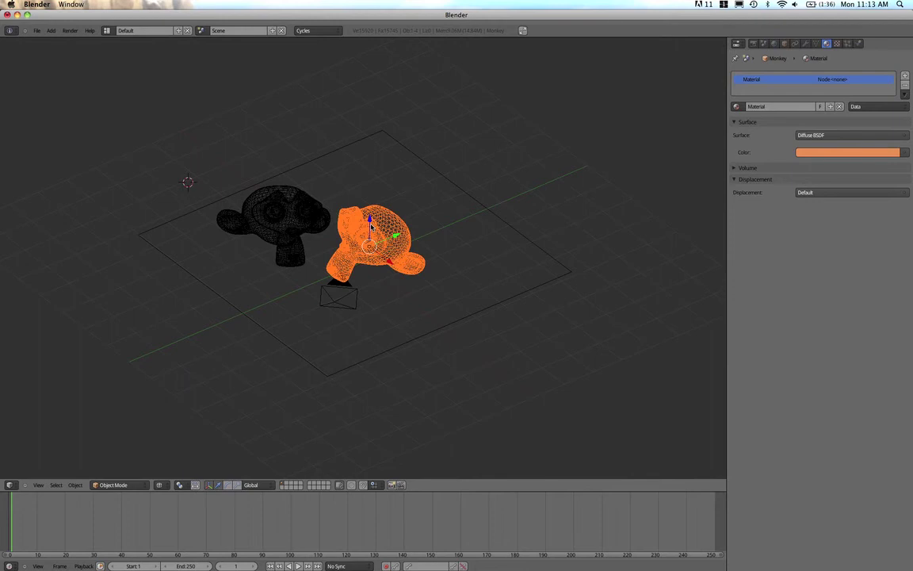
pyautogui.press('x')
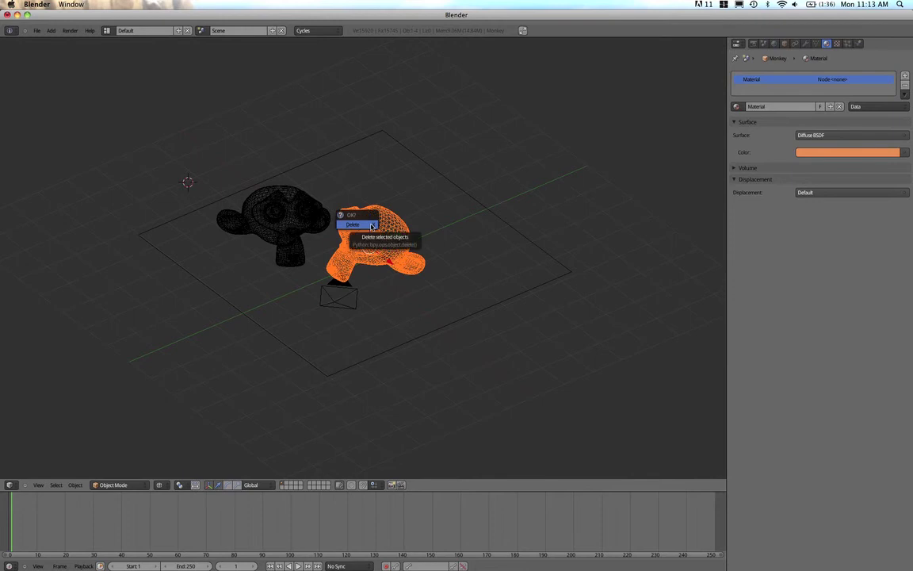
pyautogui.click(370, 225)
pyautogui.rightClick(290, 220)
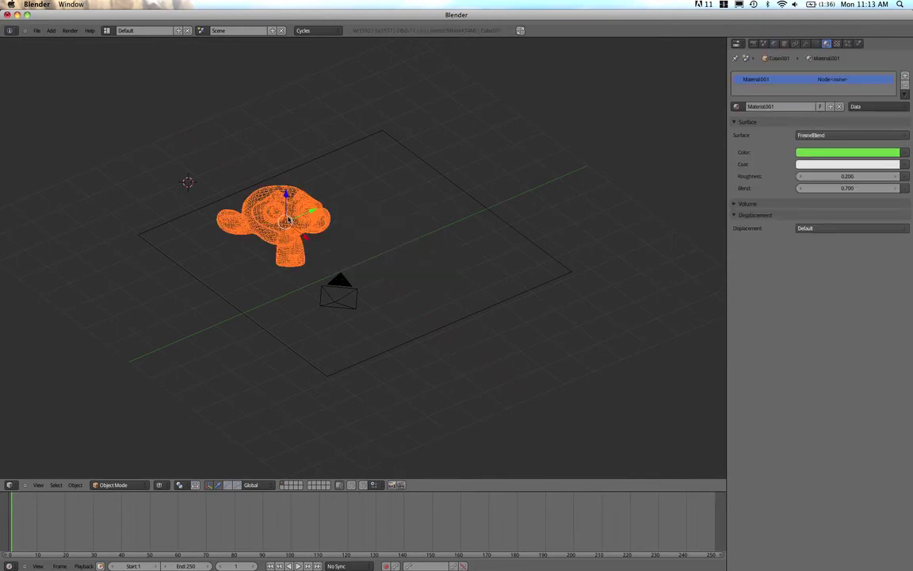
pyautogui.press('x')
pyautogui.click(287, 217)
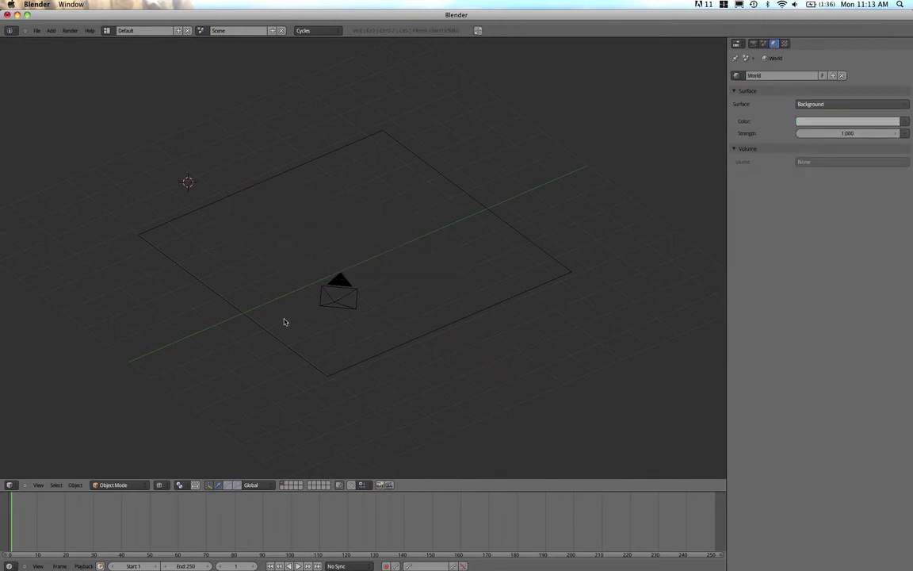
# Select the ground plane, look down on it, and place the 3D cursor near its centre
pyautogui.rightClick(269, 338)
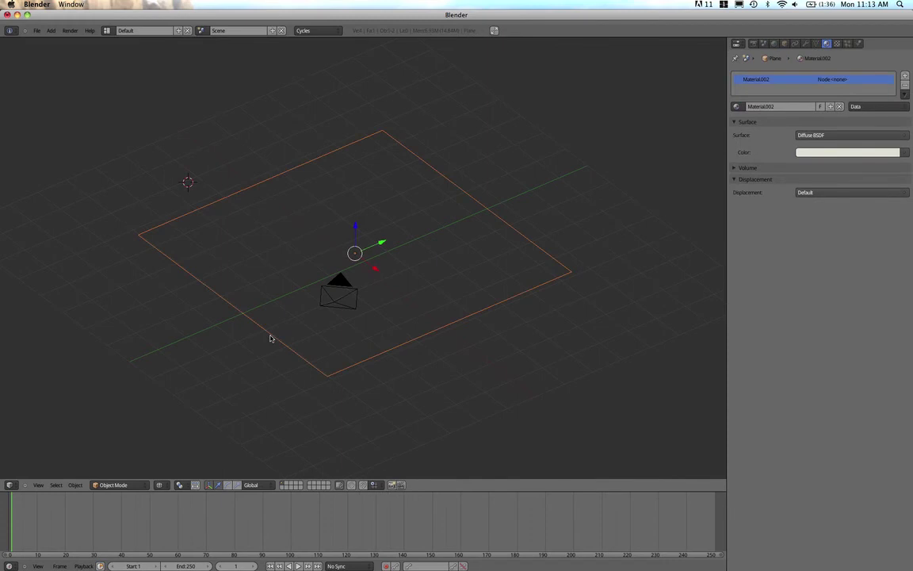
pyautogui.scroll(-3, 230, 274)
pyautogui.moveTo(198, 280); pyautogui.dragTo(303, 327, button='middle')
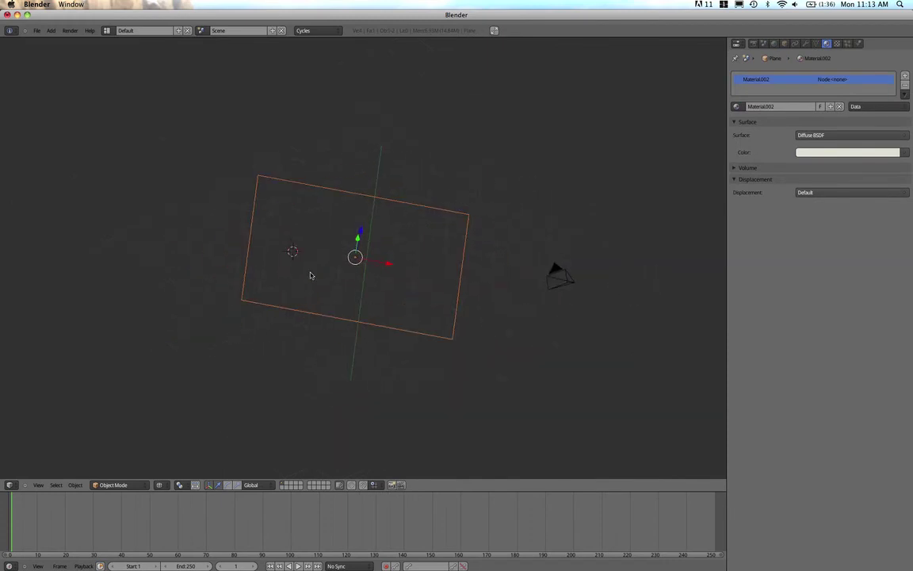
pyautogui.click(334, 252)
# Add a Text object to the scene at the 3D cursor
pyautogui.click(51, 30)
pyautogui.moveTo(52, 39)
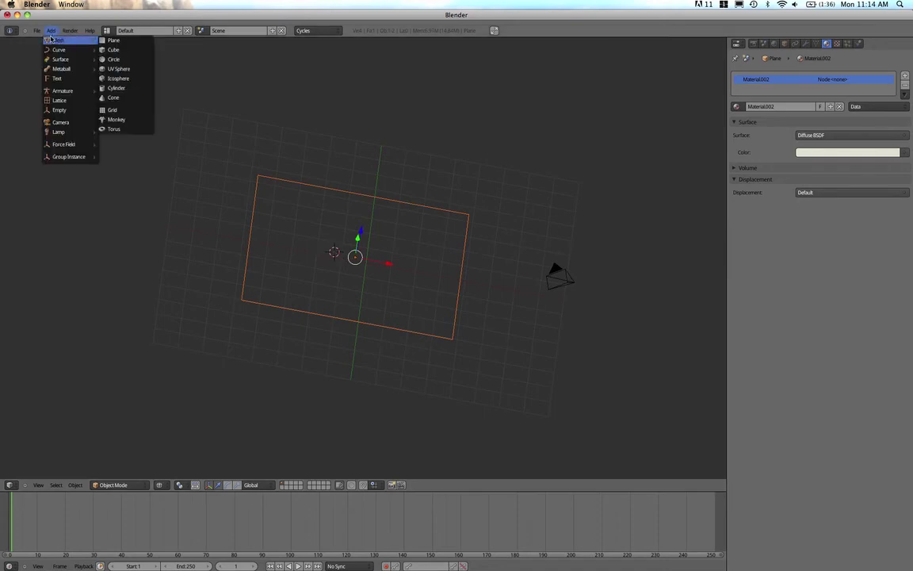
pyautogui.click(63, 81)
pyautogui.scroll(6, 308, 229)
pyautogui.scroll(3, 308, 229)
pyautogui.moveTo(308, 229); pyautogui.dragTo(327, 211, button='middle')
pyautogui.scroll(-4, 327, 216)
# Switch to top view, enter Edit Mode and erase the default word 'Text'
pyautogui.press('KP_7')
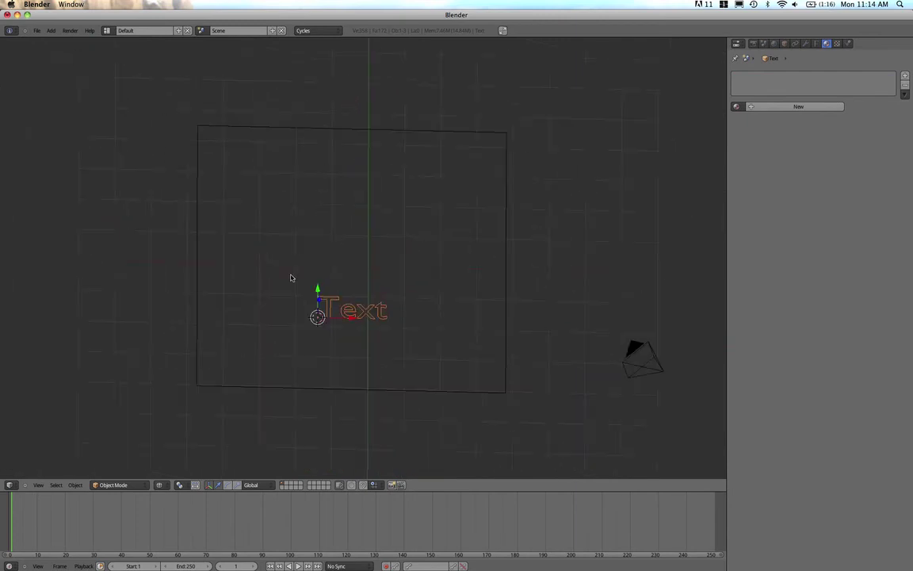
pyautogui.press('Tab')
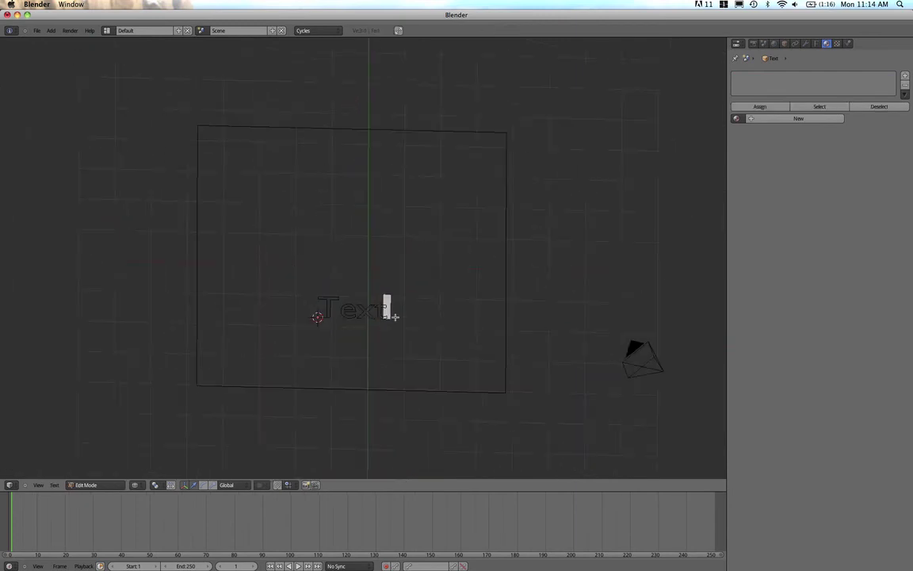
pyautogui.press('BackSpace')
pyautogui.press('BackSpace')
pyautogui.press('BackSpace')
pyautogui.press('BackSpace')
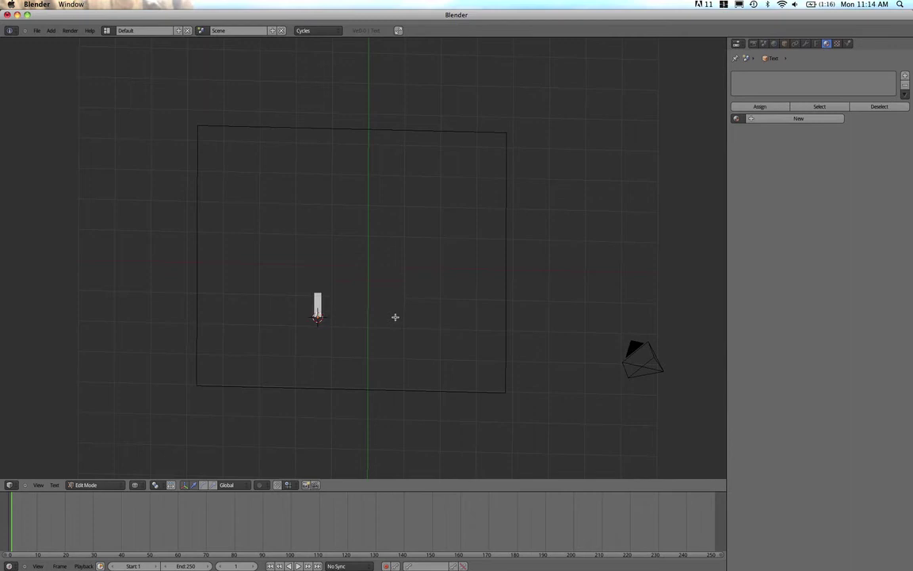
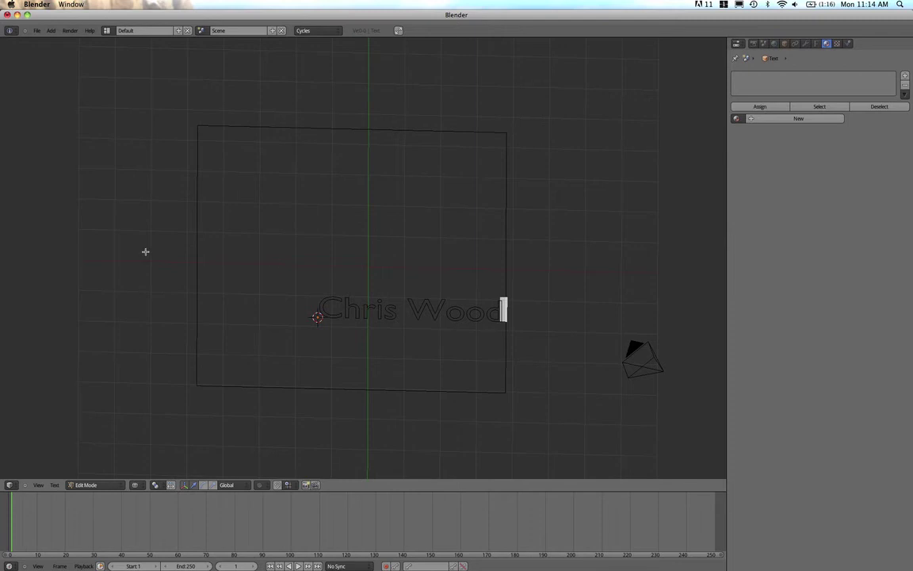
# Type the person's full name into the text object and pan to bring the camera into view
pyautogui.scroll(4, 329, 288)
pyautogui.scroll(-2, 365, 337)
pyautogui.keyDown('shift'); pyautogui.moveTo(387, 352); pyautogui.dragTo(289, 222, button='middle'); pyautogui.keyUp('shift')
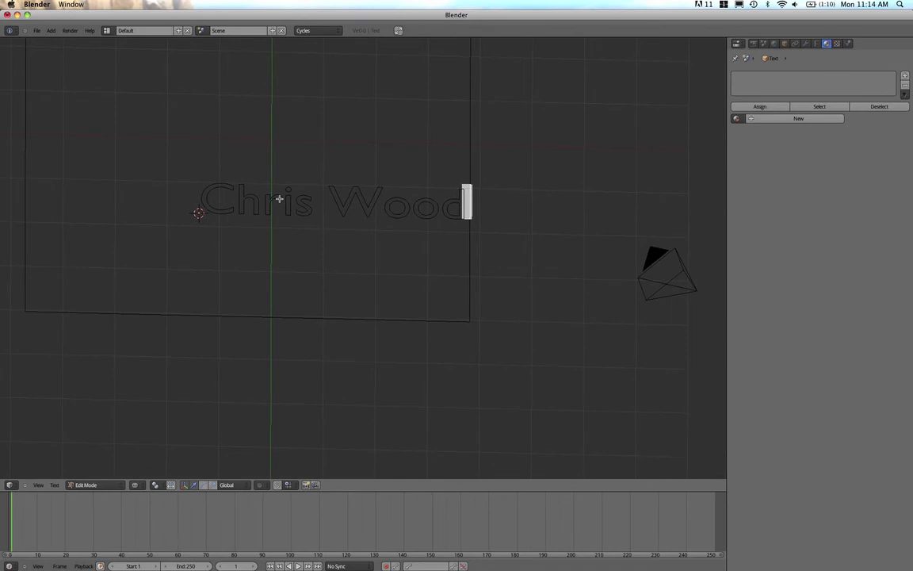
# Return the lettering to Object Mode and orbit around the text and camera
pyautogui.press('Tab')
pyautogui.moveTo(257, 189); pyautogui.dragTo(212, 207, button='middle')
pyautogui.moveTo(259, 241); pyautogui.dragTo(300, 246, button='middle')
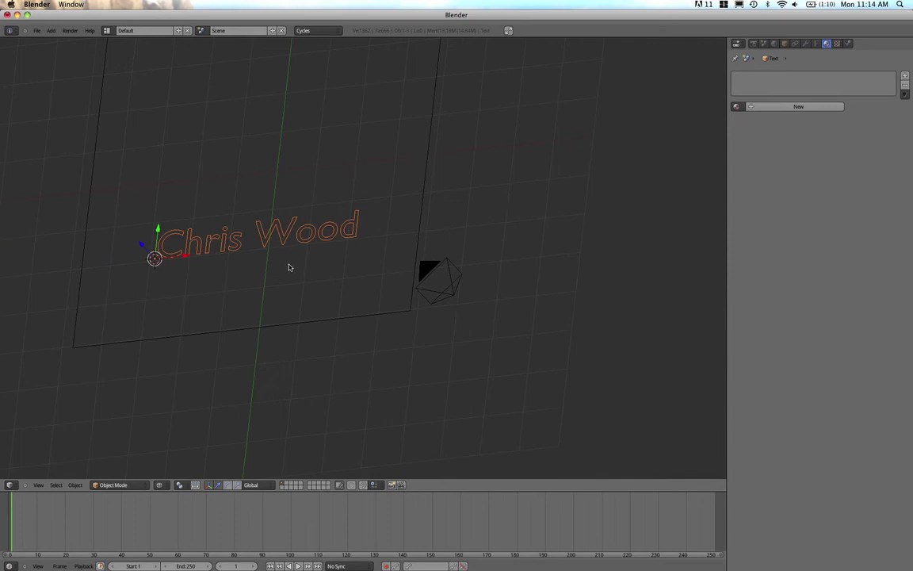
pyautogui.moveTo(289, 267); pyautogui.dragTo(406, 218, button='middle')
pyautogui.moveTo(489, 361); pyautogui.dragTo(400, 383, button='middle')
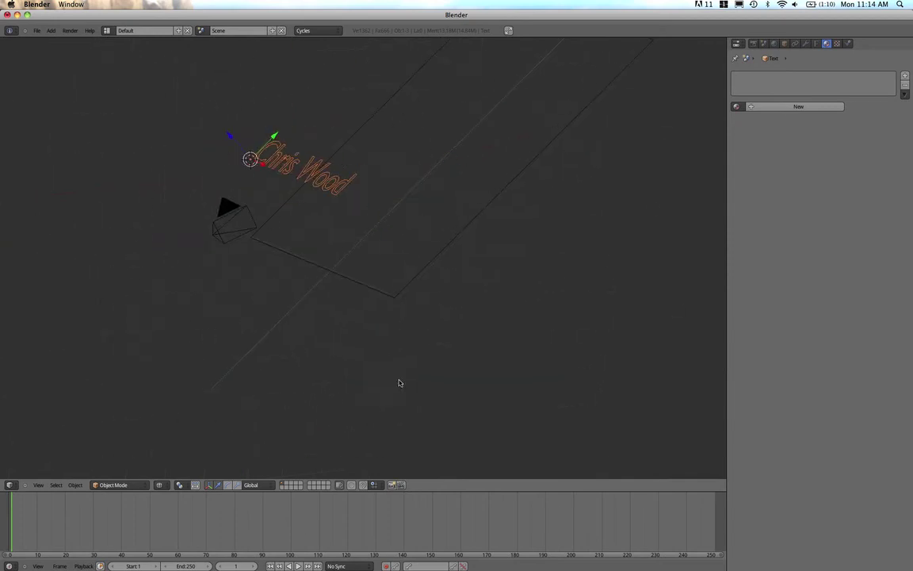
pyautogui.scroll(-2, 277, 203)
pyautogui.keyDown('shift'); pyautogui.moveTo(286, 203); pyautogui.dragTo(365, 292, button='middle'); pyautogui.keyUp('shift')
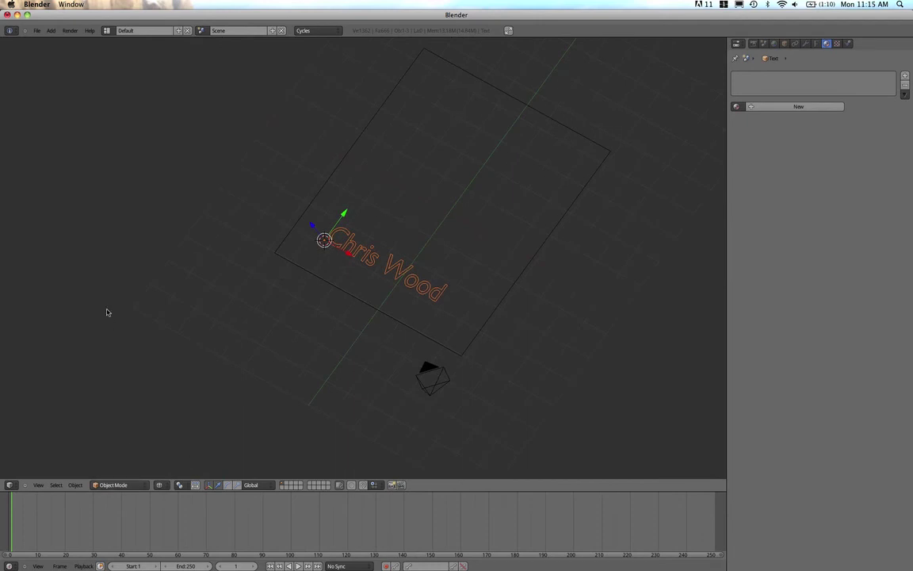
pyautogui.click(89, 30)
# Convert the text object using Object > Convert > Mesh from Curve/Meta/Surf/Text
pyautogui.click(75, 484)
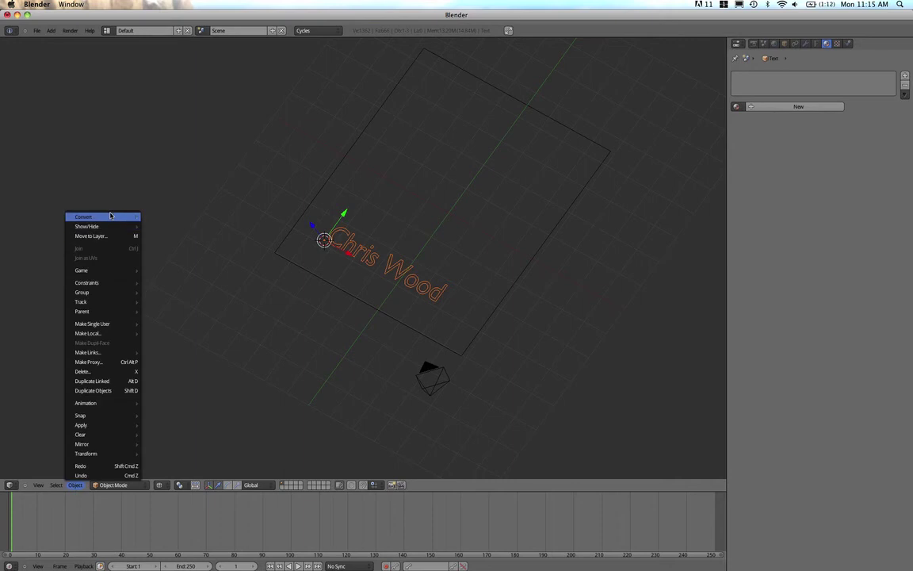
pyautogui.moveTo(111, 217)
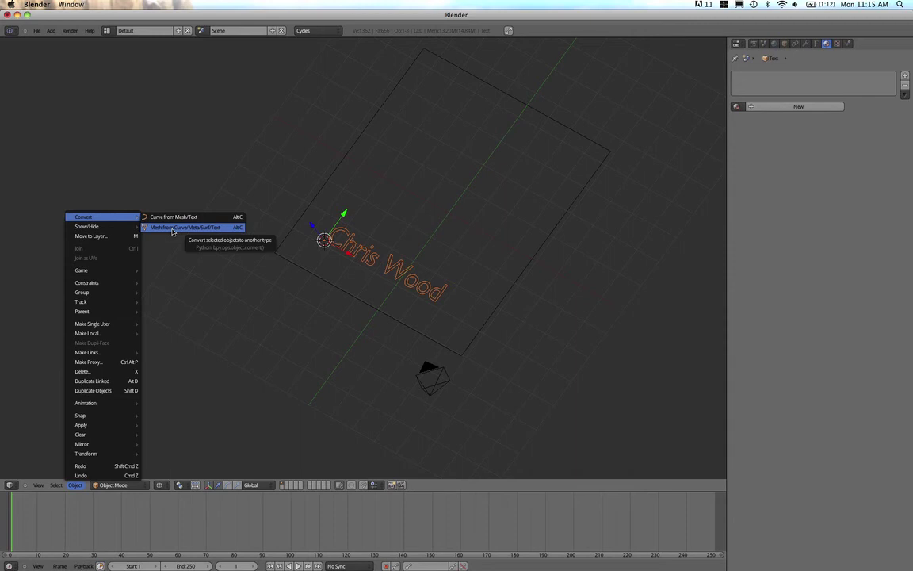
pyautogui.click(173, 229)
pyautogui.moveTo(273, 318); pyautogui.dragTo(240, 295, button='middle')
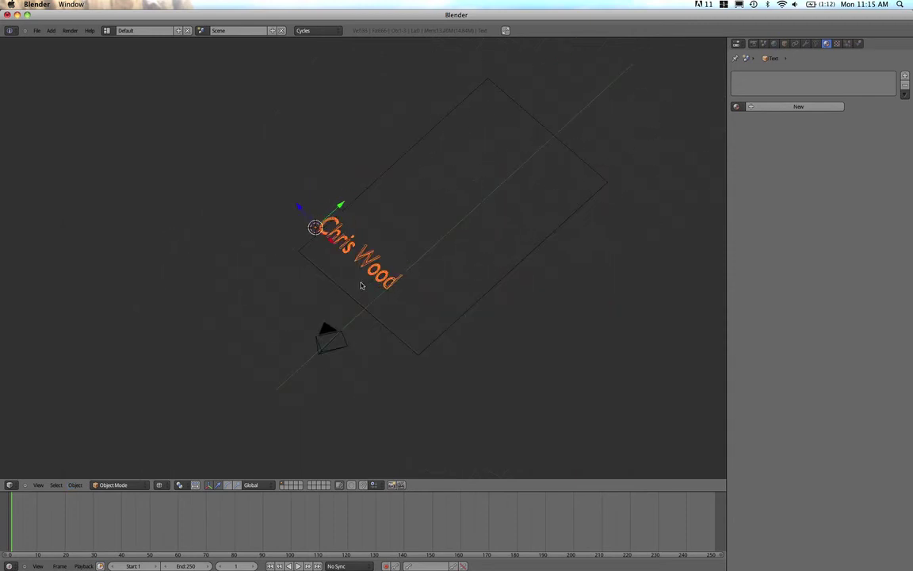
pyautogui.scroll(4, 362, 284)
pyautogui.scroll(1, 361, 283)
# Select all letter geometry in Edit Mode, extrude it upward along Z, then return to Object Mode
pyautogui.press('Tab')
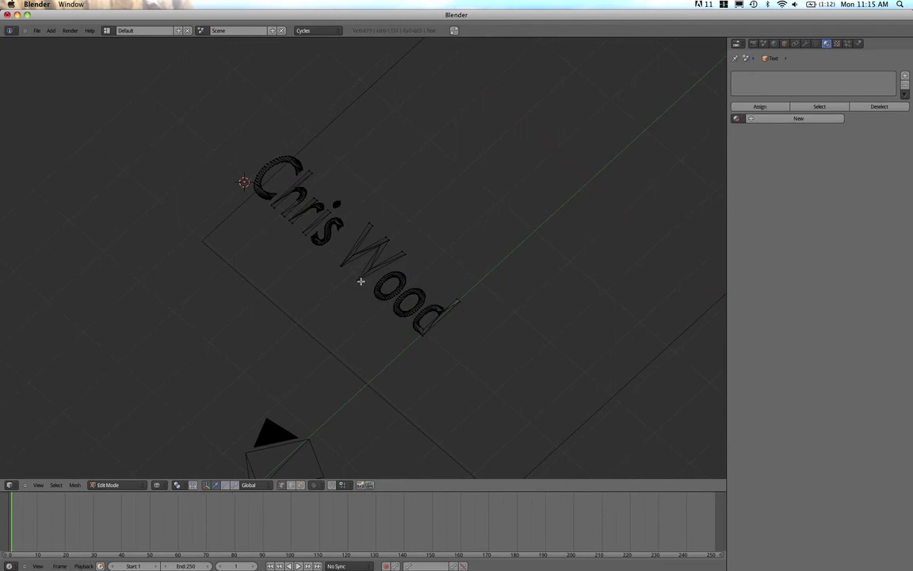
pyautogui.press('a')
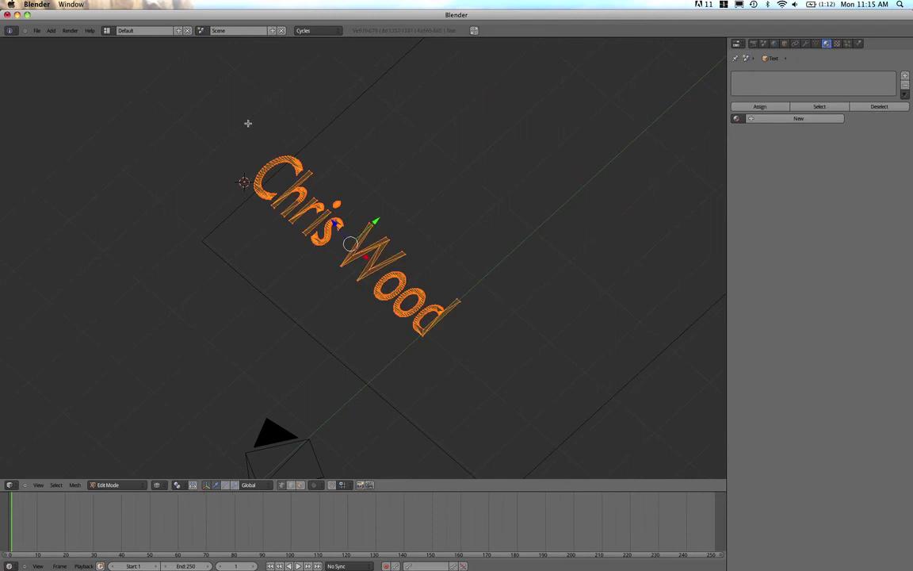
pyautogui.scroll(2, 314, 221)
pyautogui.scroll(4, 314, 221)
pyautogui.scroll(-5, 316, 218)
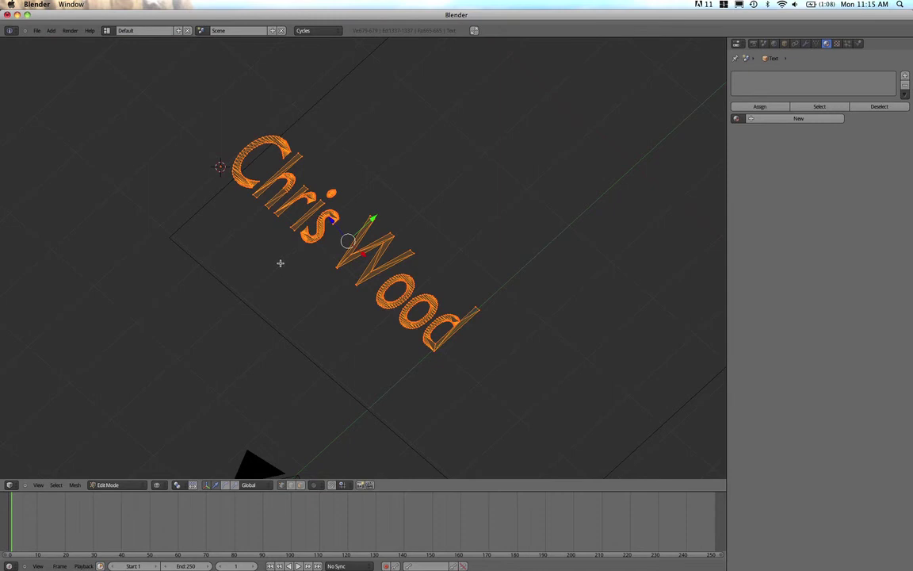
pyautogui.press('g')
pyautogui.press('x')
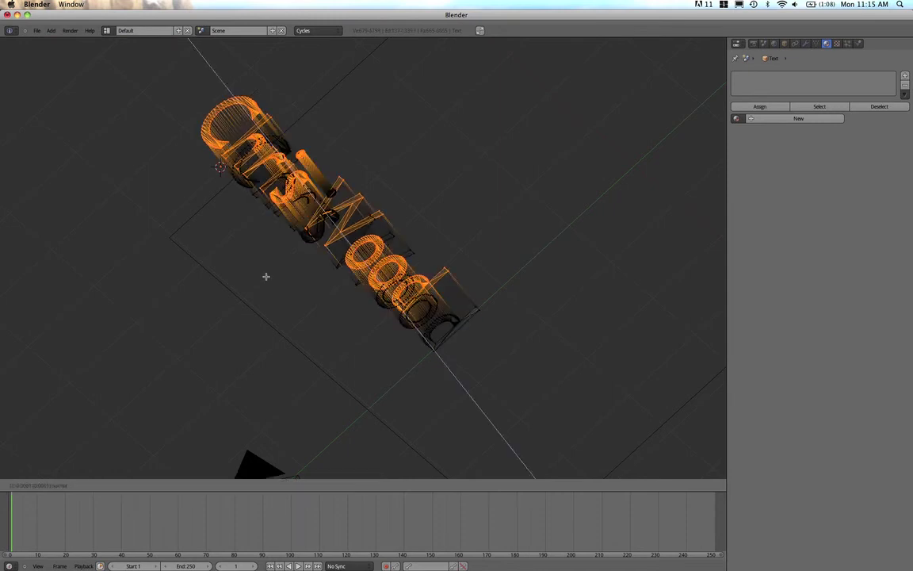
pyautogui.press('z')
pyautogui.press('z')
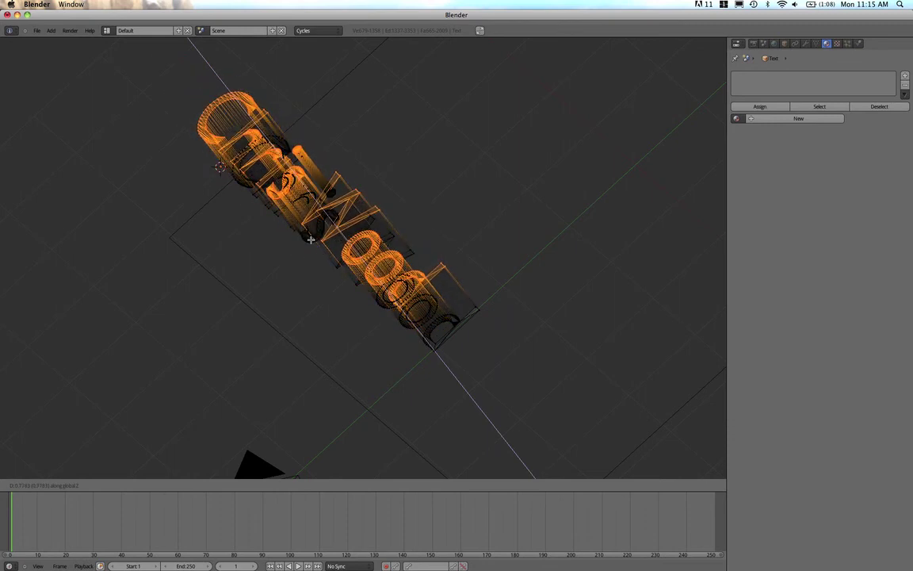
pyautogui.click(310, 240)
pyautogui.moveTo(310, 239); pyautogui.dragTo(490, 247, button='middle')
pyautogui.scroll(-3, 490, 247)
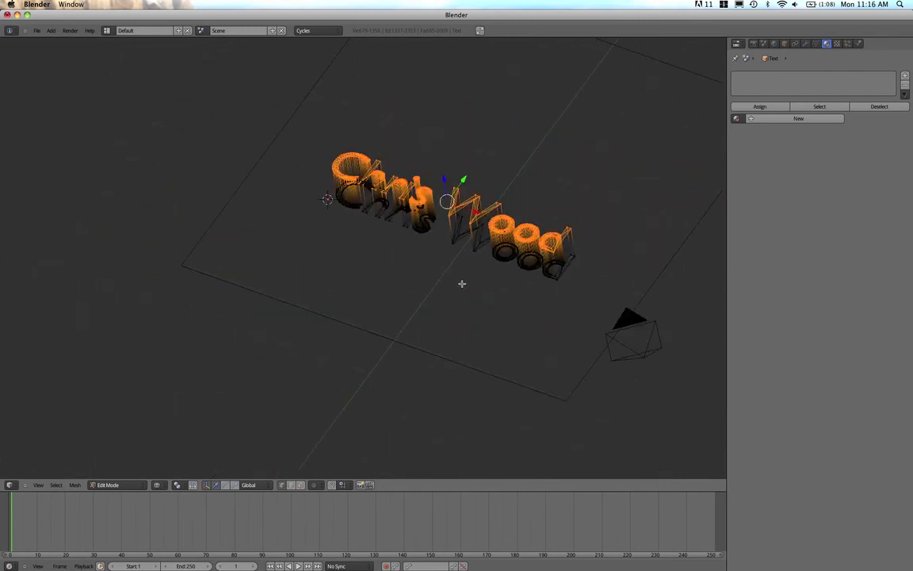
pyautogui.press('Tab')
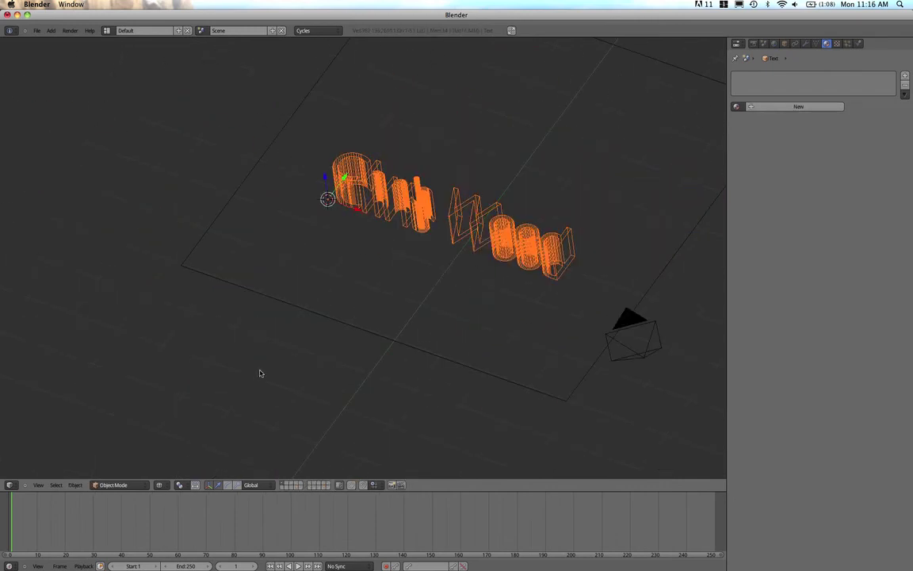
# Switch to Solid shading and show the text's transform panel (dimensions 5.035 × 0.700 × 0.778)
pyautogui.click(159, 486)
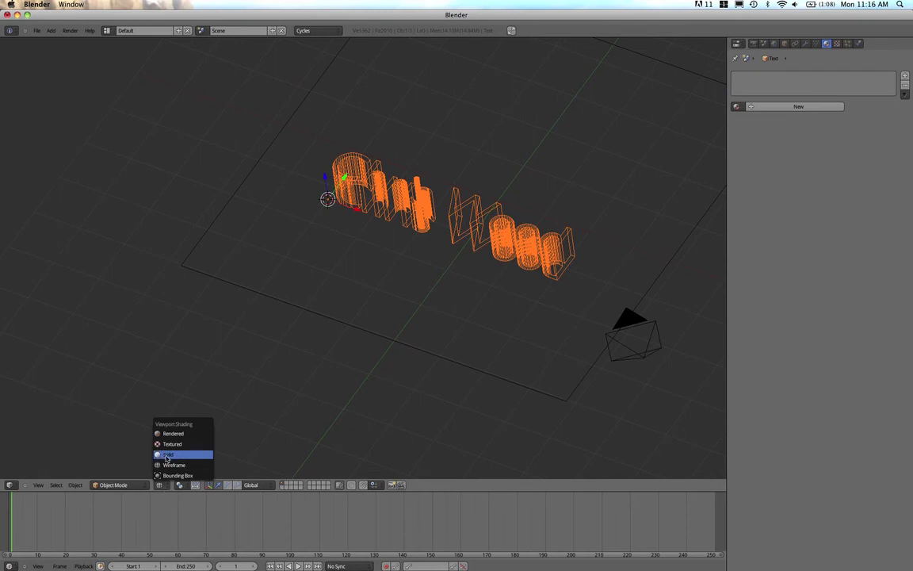
pyautogui.click(168, 454)
pyautogui.moveTo(369, 254)
pyautogui.mouseDown(button='middle')
pyautogui.moveTo(171, 299)
pyautogui.moveTo(393, 299)
pyautogui.moveTo(391, 372)
pyautogui.mouseUp(button='middle')
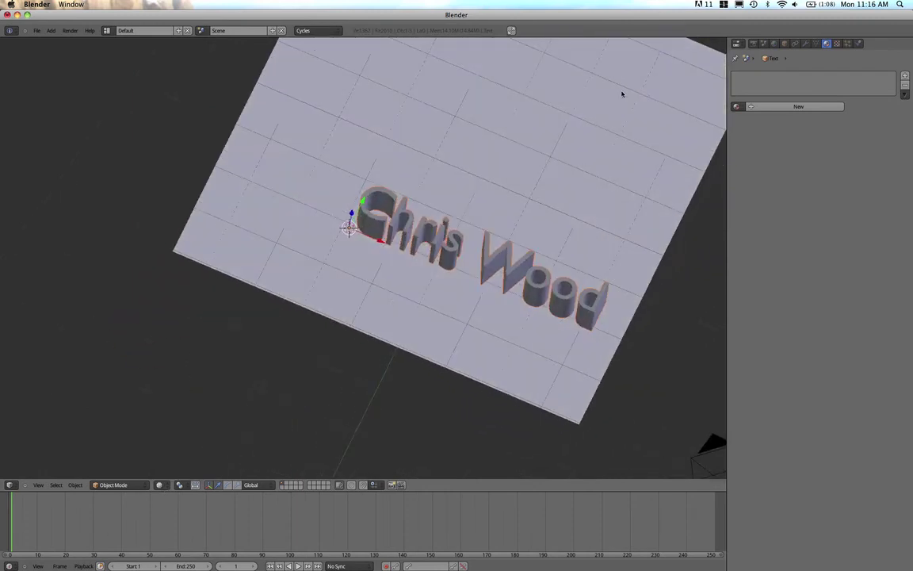
pyautogui.scroll(-3, 397, 300)
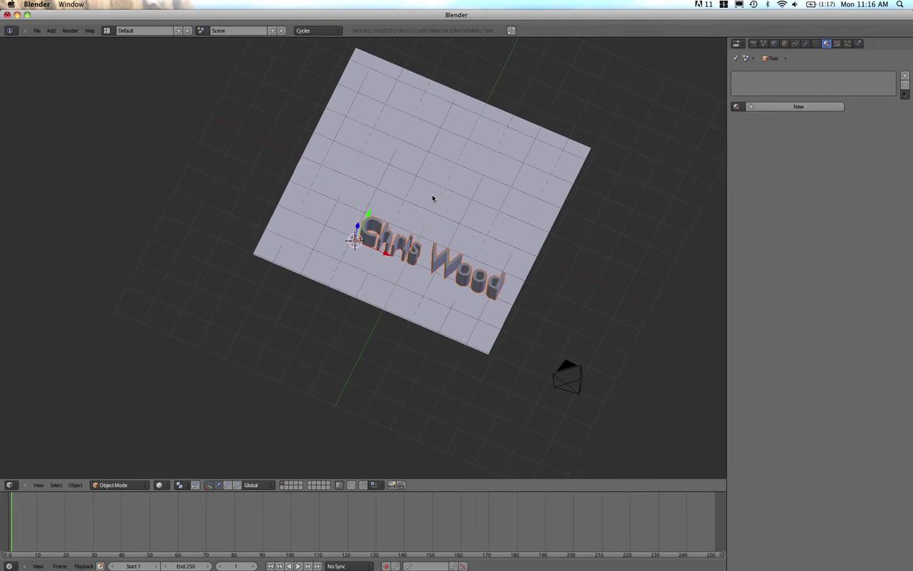
pyautogui.press('n')
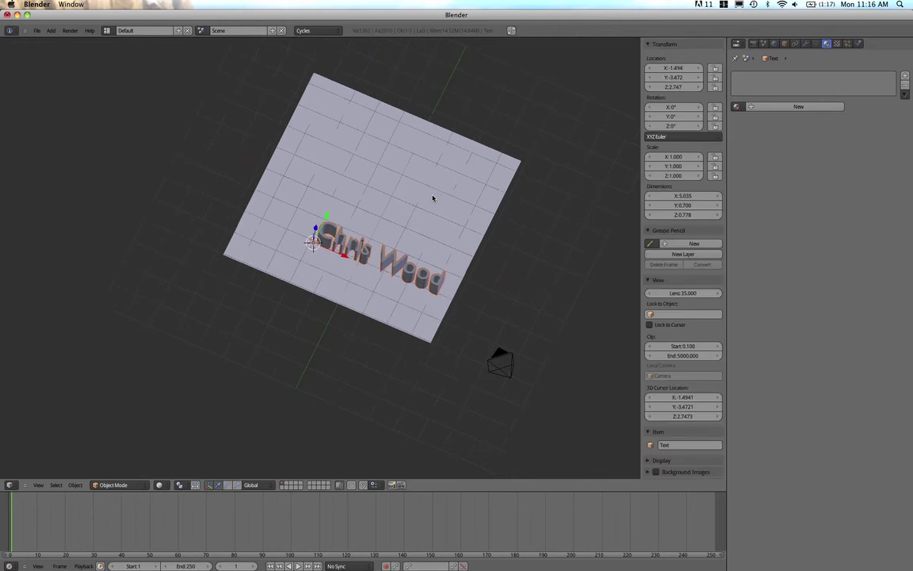
# Widen the sidebar and set the text's Location X, Y and Z each to 0
pyautogui.moveTo(640, 229); pyautogui.dragTo(544, 224)
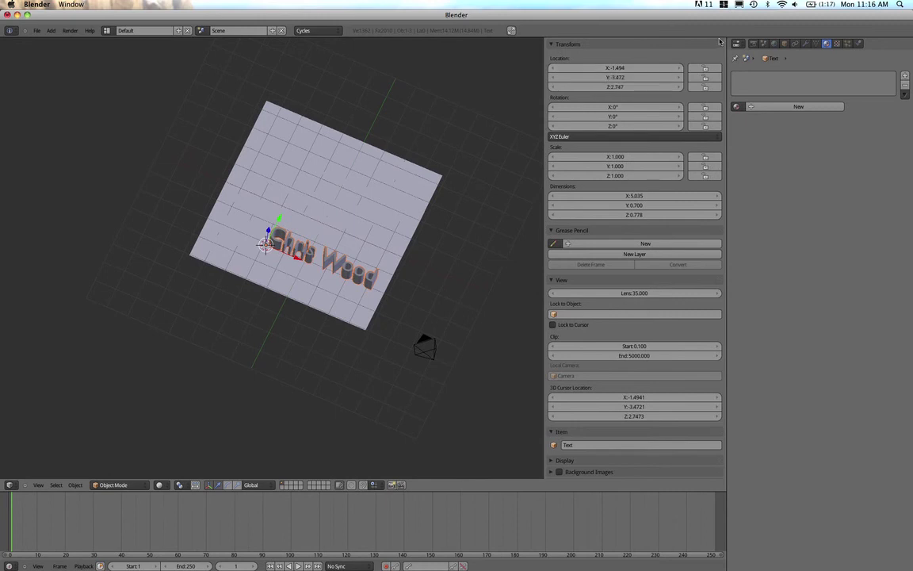
pyautogui.click(623, 69)
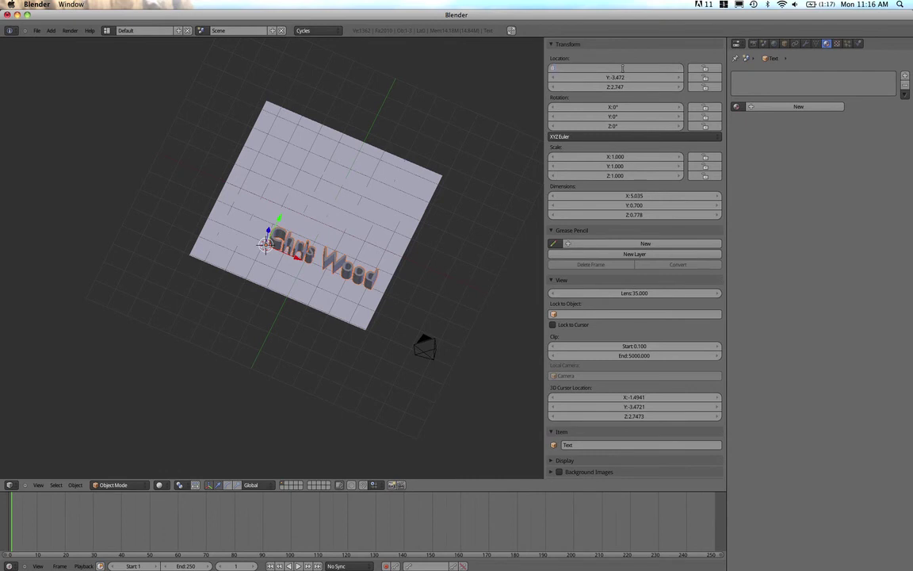
pyautogui.write('0')
pyautogui.press('Tab')
pyautogui.write('0')
pyautogui.press('Tab')
pyautogui.write('0')
pyautogui.press('Return')
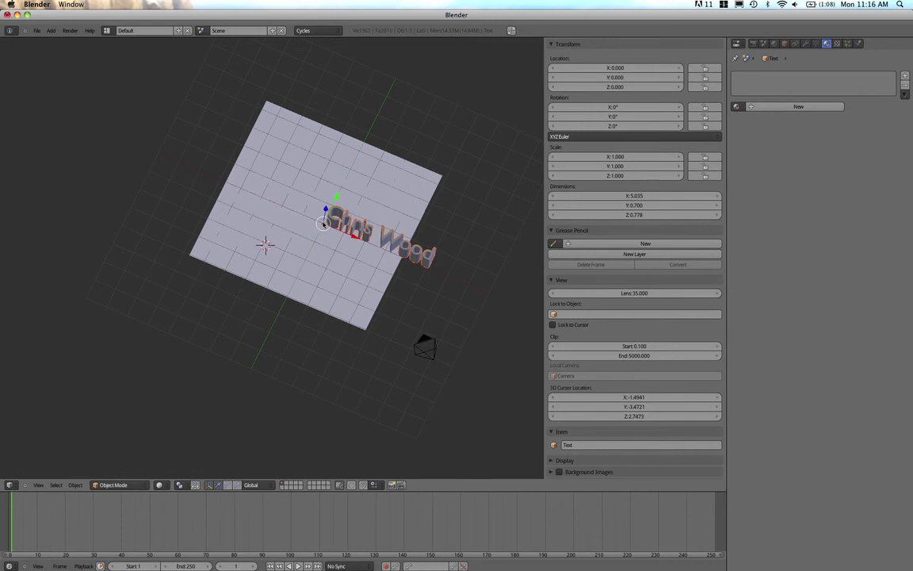
pyautogui.click(76, 485)
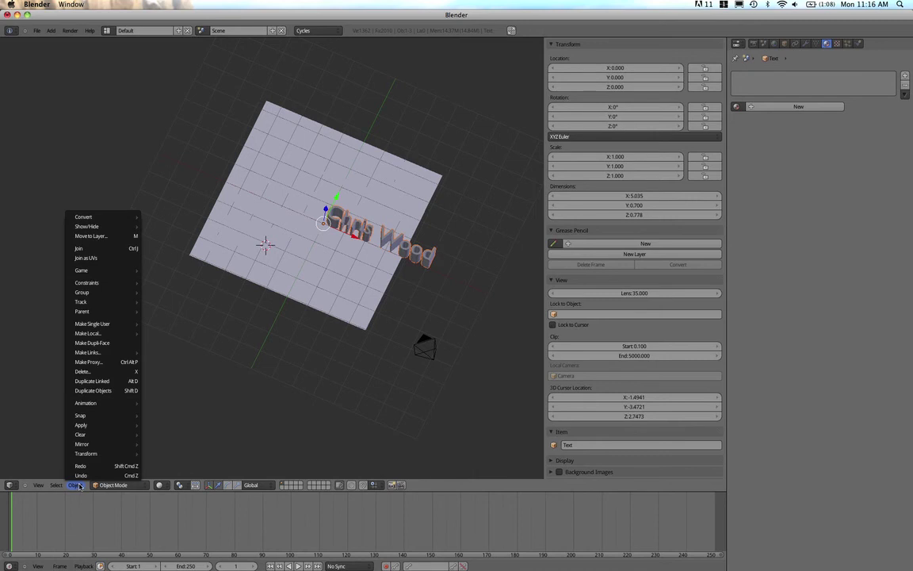
pyautogui.moveTo(93, 457)
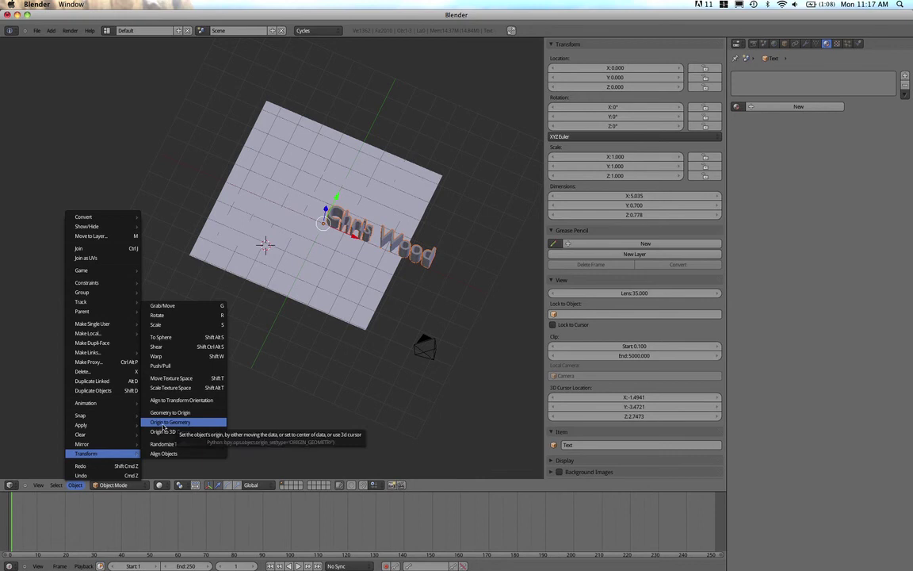
pyautogui.click(164, 422)
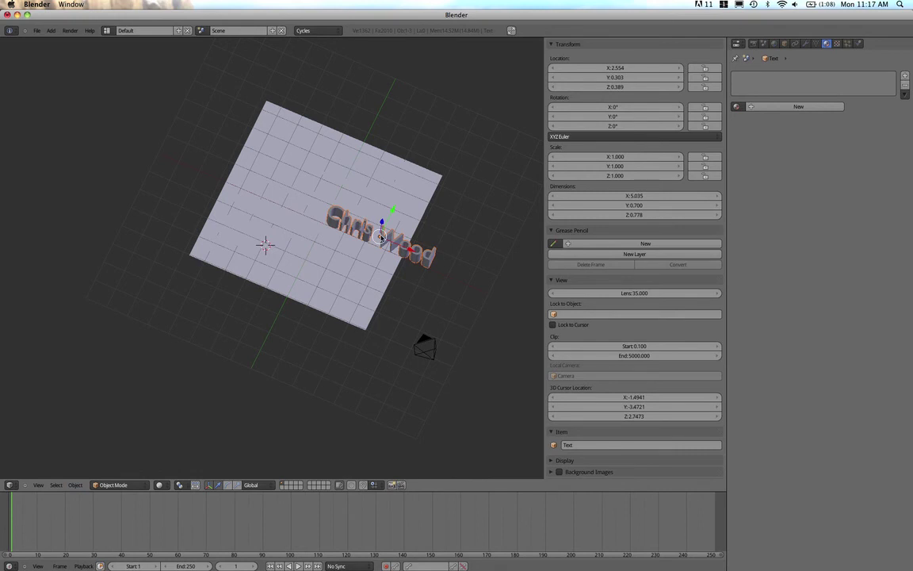
# Reset the text's location from X 2.554, Y 0.303, Z 0.389 back to 0, 0, 0
pyautogui.click(615, 68)
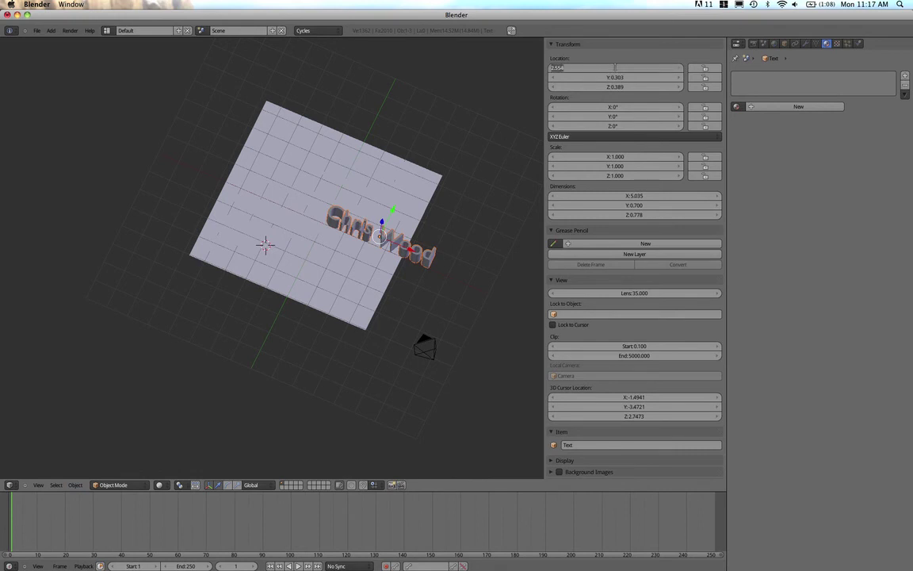
pyautogui.write('0')
pyautogui.press('Tab')
pyautogui.write('0')
pyautogui.press('Tab')
pyautogui.write('0')
pyautogui.press('Return')
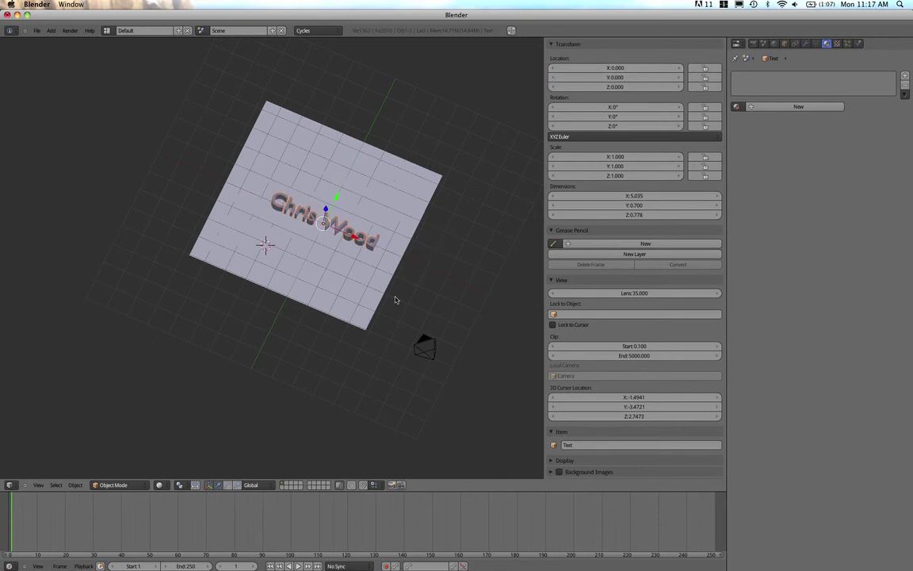
pyautogui.moveTo(358, 349); pyautogui.dragTo(267, 312, button='middle')
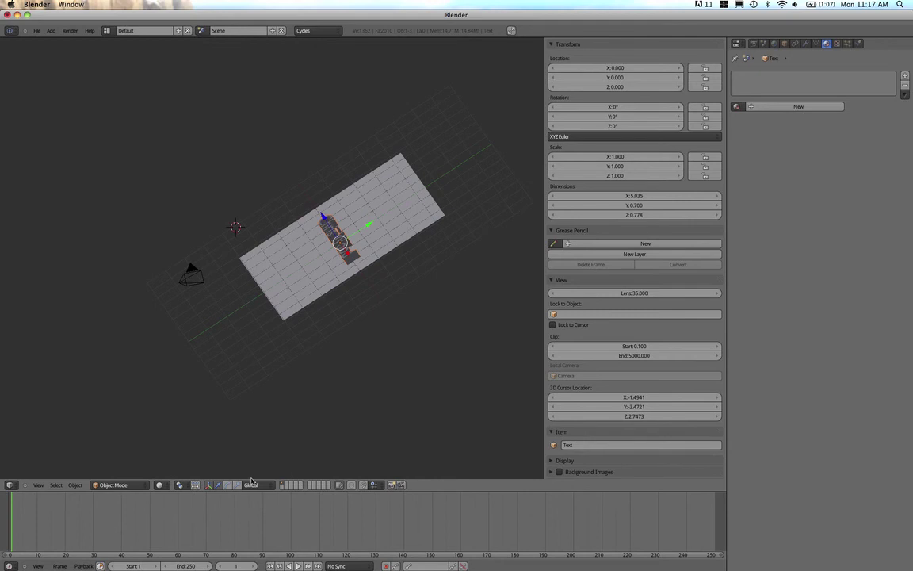
# Rotate the text upright by setting its X rotation to 90°
pyautogui.click(227, 484)
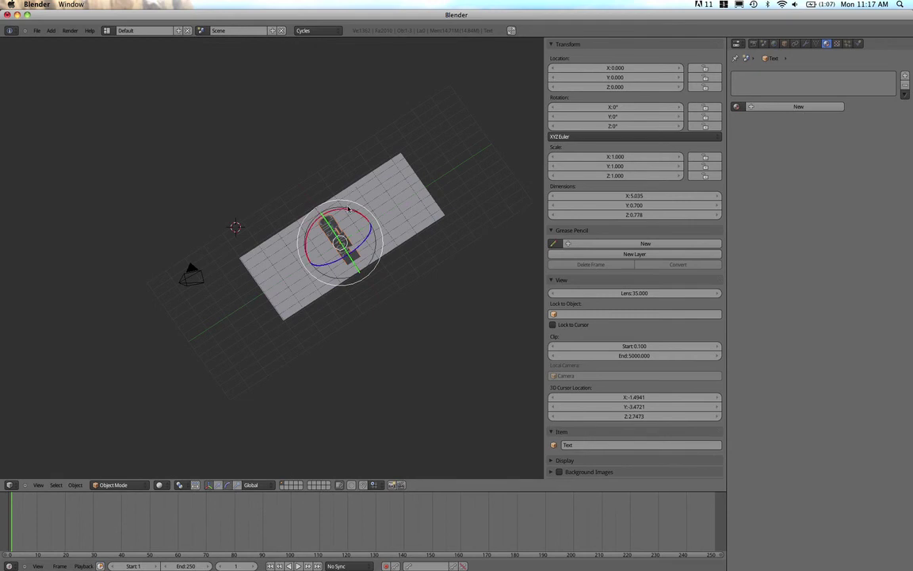
pyautogui.moveTo(350, 214); pyautogui.dragTo(325, 218)
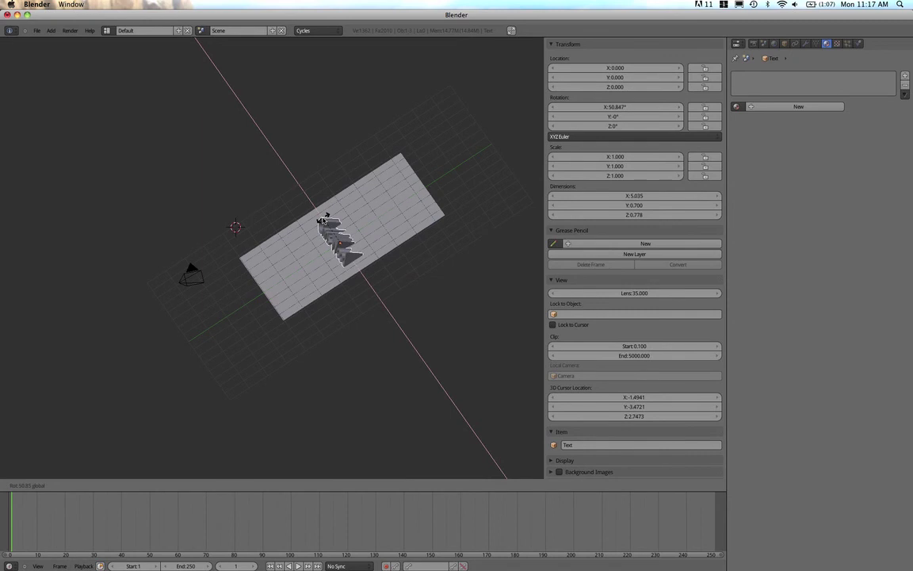
pyautogui.moveTo(325, 218); pyautogui.dragTo(325, 219)
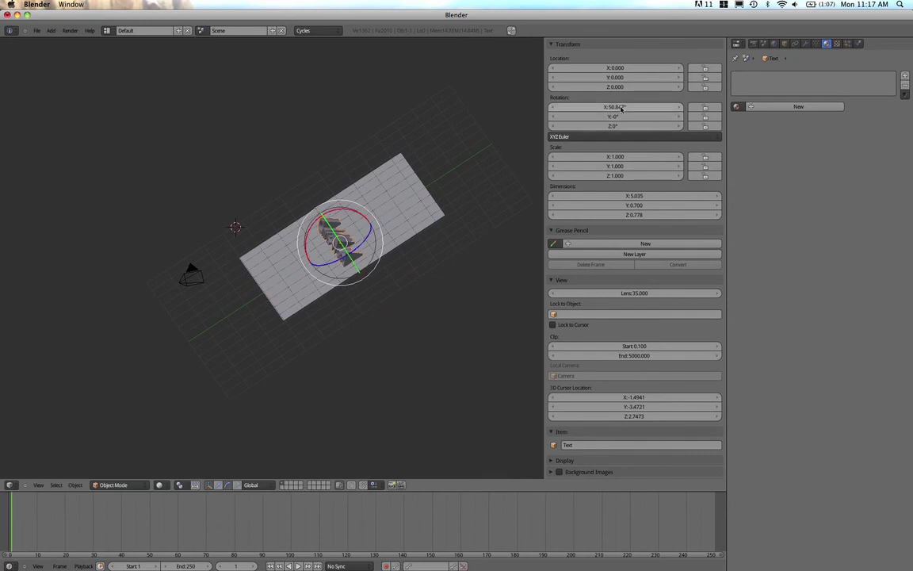
pyautogui.click(621, 107)
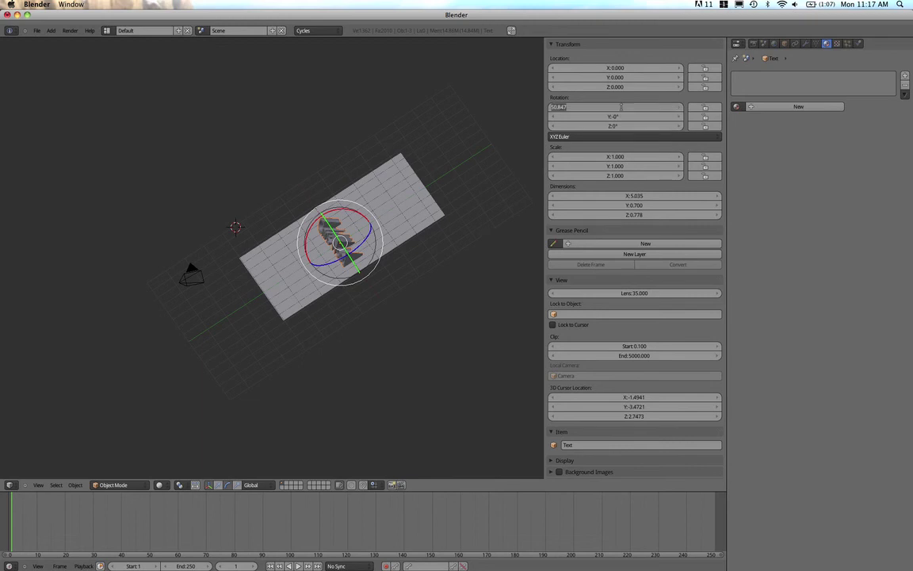
pyautogui.write('90')
pyautogui.press('Return')
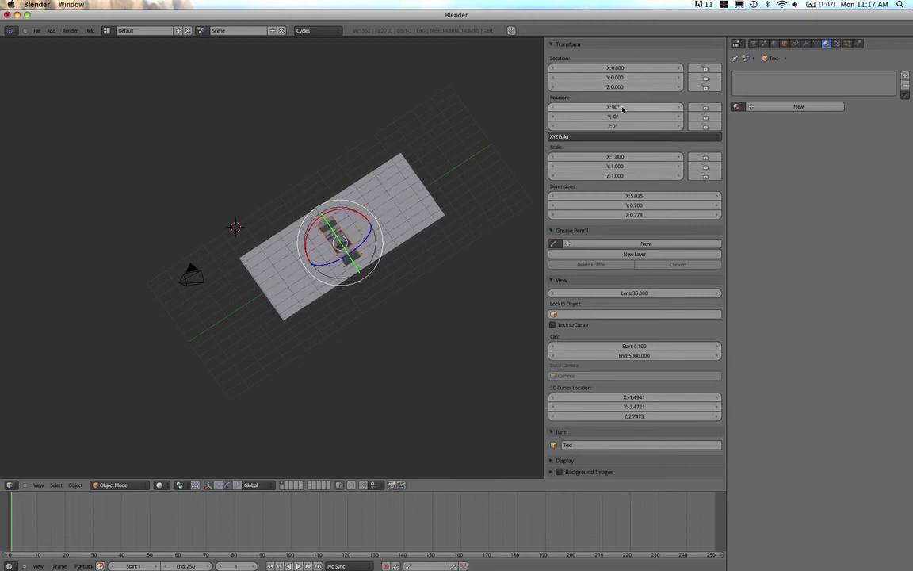
pyautogui.moveTo(334, 330); pyautogui.dragTo(356, 269, button='middle')
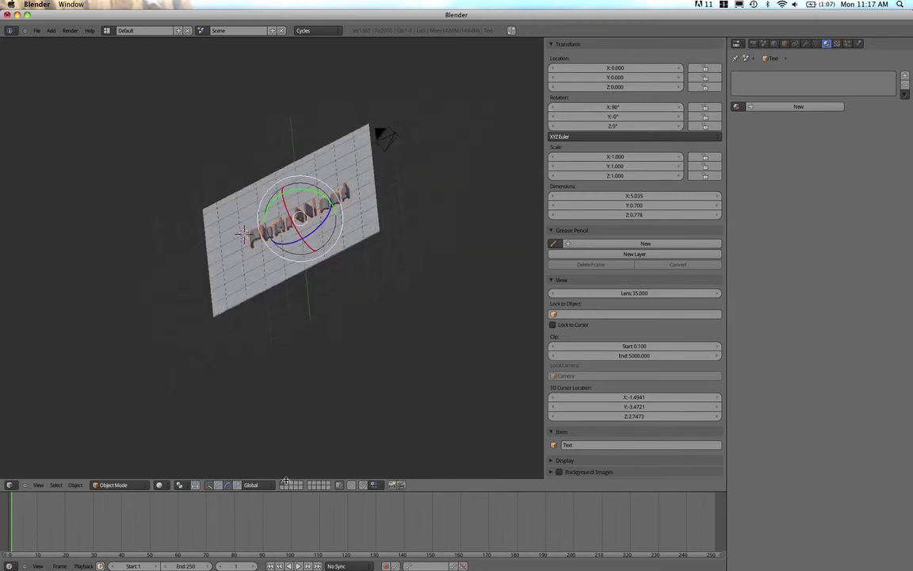
# Raise the text along Z to a height of 0.371 above the plane
pyautogui.click(219, 485)
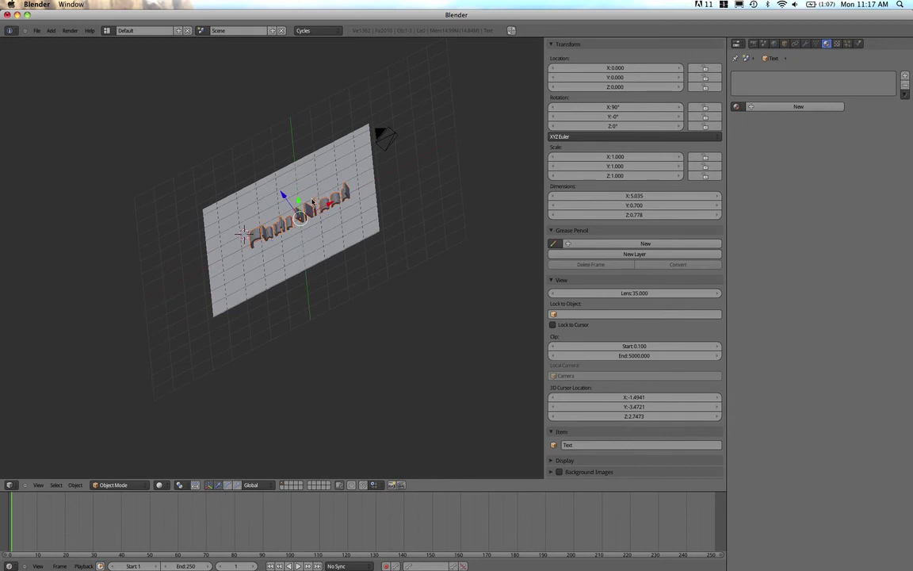
pyautogui.moveTo(285, 196)
pyautogui.mouseDown()
pyautogui.moveTo(272, 188)
pyautogui.moveTo(276, 197)
pyautogui.mouseUp()
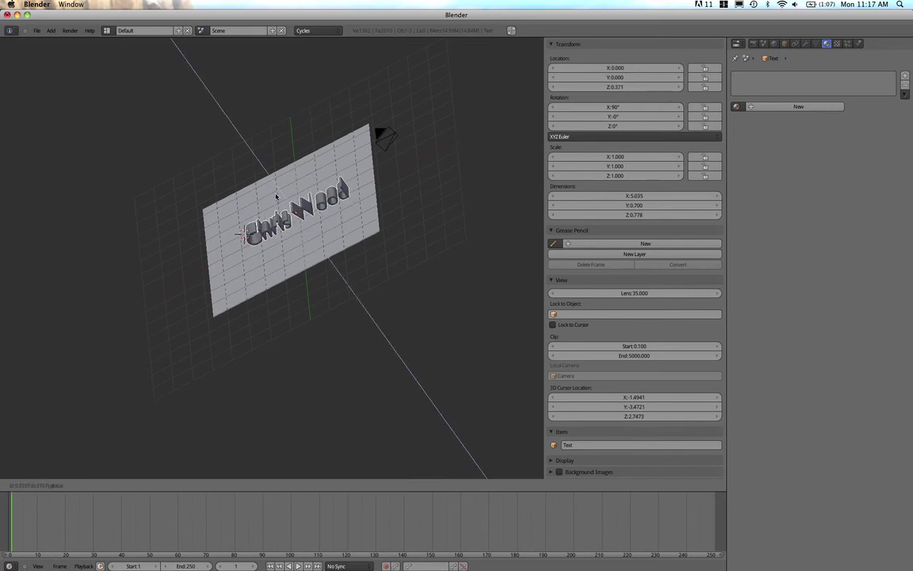
pyautogui.moveTo(236, 344); pyautogui.dragTo(295, 229, button='middle')
# Select the camera and zero its location and rotation values
pyautogui.rightClick(350, 164)
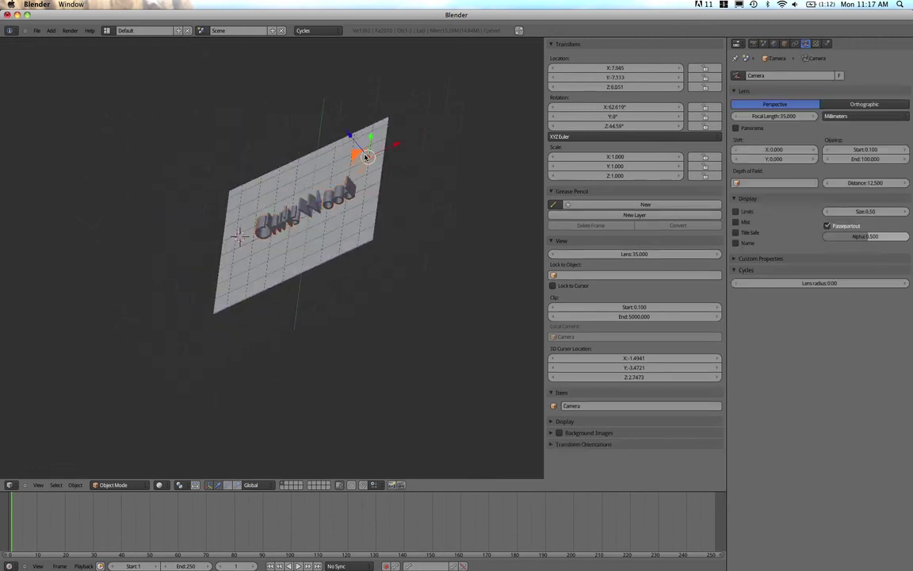
pyautogui.click(620, 68)
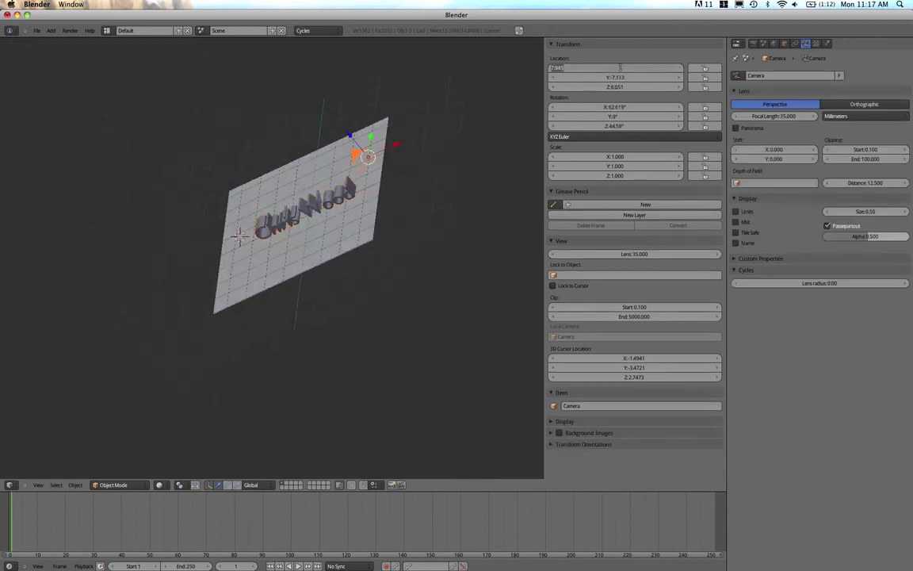
pyautogui.write('0')
pyautogui.press('Tab')
pyautogui.write('0')
pyautogui.press('Tab')
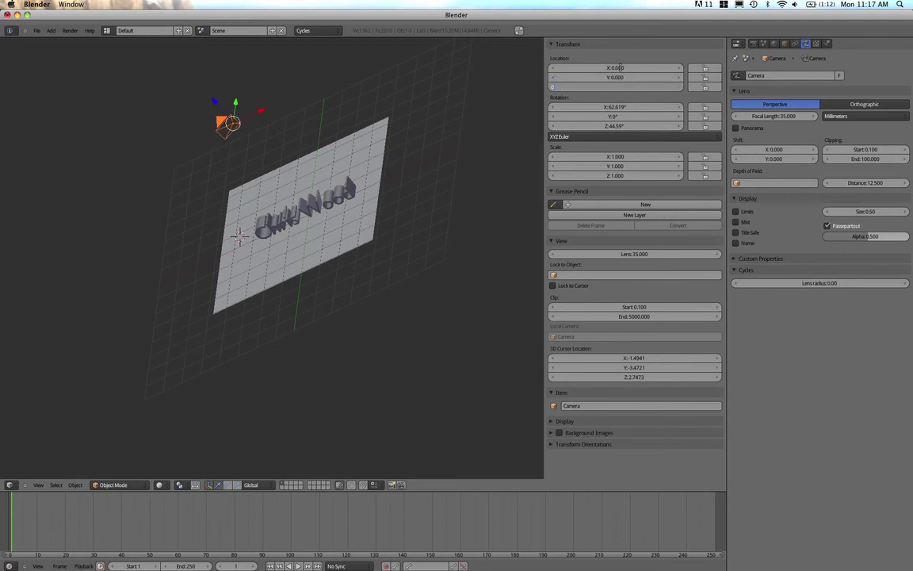
pyautogui.write('0')
pyautogui.press('Tab')
pyautogui.write('0')
pyautogui.press('Tab')
pyautogui.press('Tab')
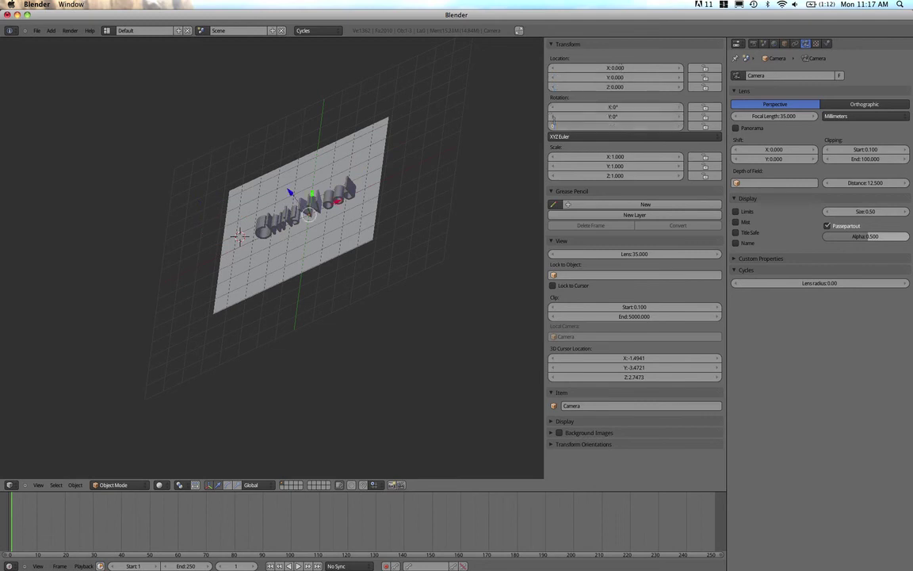
pyautogui.press('Return')
# Move the camera up to Z 0.863 and back to Y -4.639
pyautogui.moveTo(461, 141)
pyautogui.mouseDown(button='middle')
pyautogui.moveTo(353, 229)
pyautogui.moveTo(267, 179)
pyautogui.moveTo(277, 260)
pyautogui.moveTo(250, 275)
pyautogui.mouseUp(button='middle')
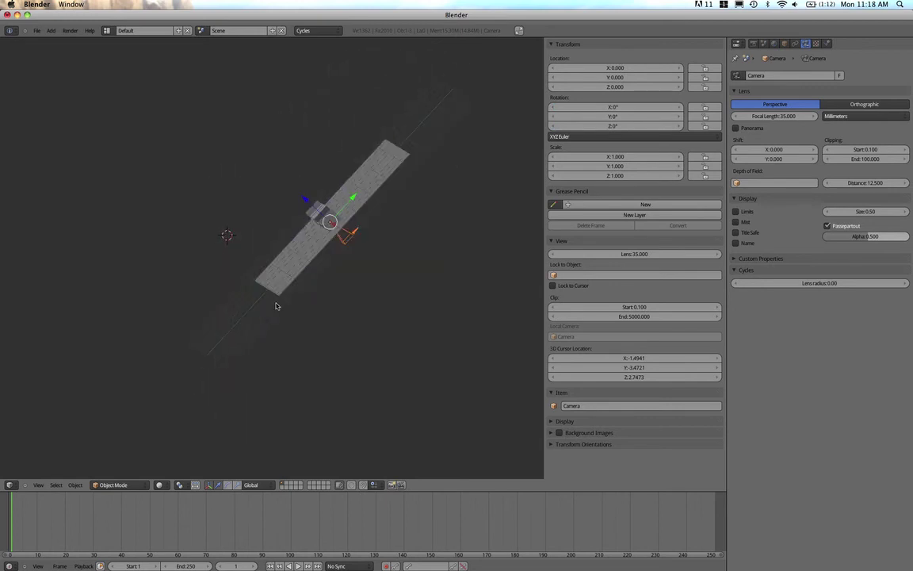
pyautogui.press('g')
pyautogui.press('z')
pyautogui.click(303, 195)
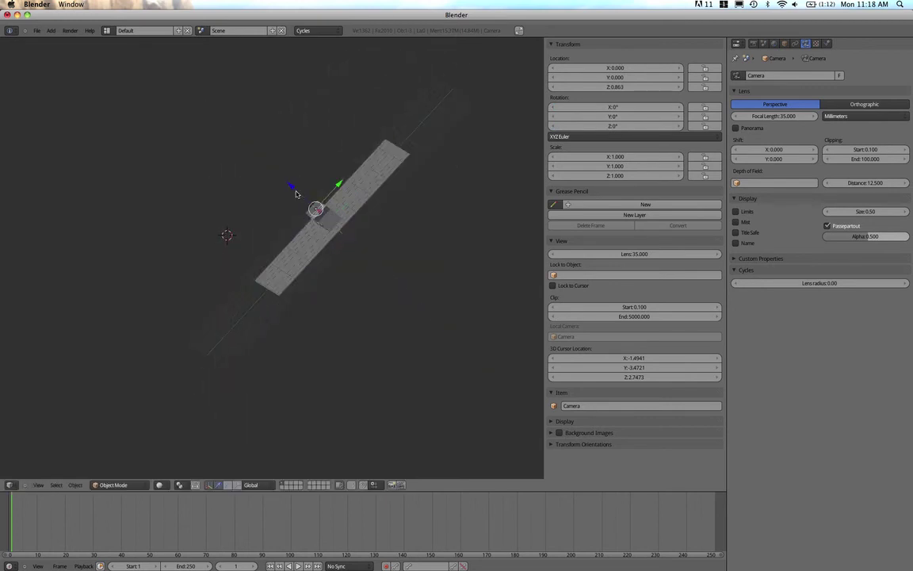
pyautogui.press('g')
pyautogui.press('y')
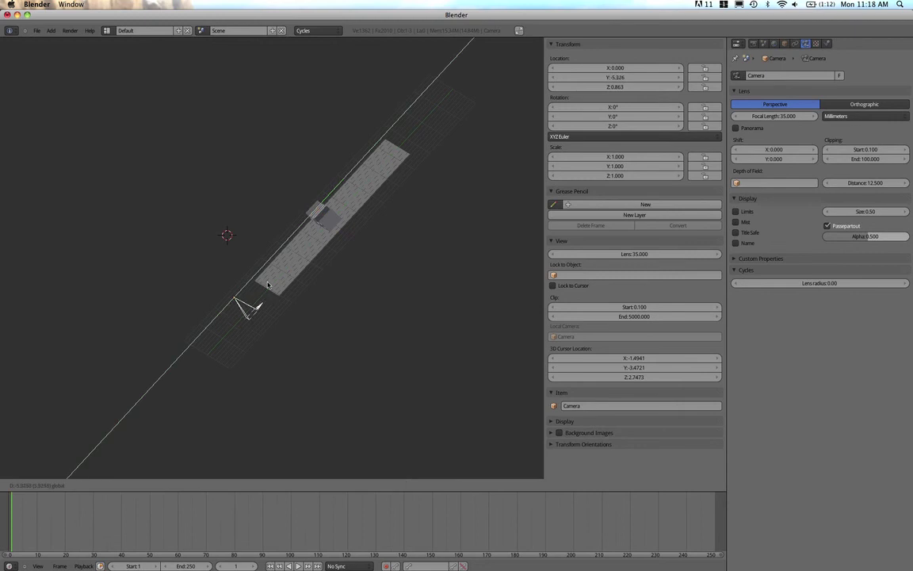
pyautogui.click(286, 275)
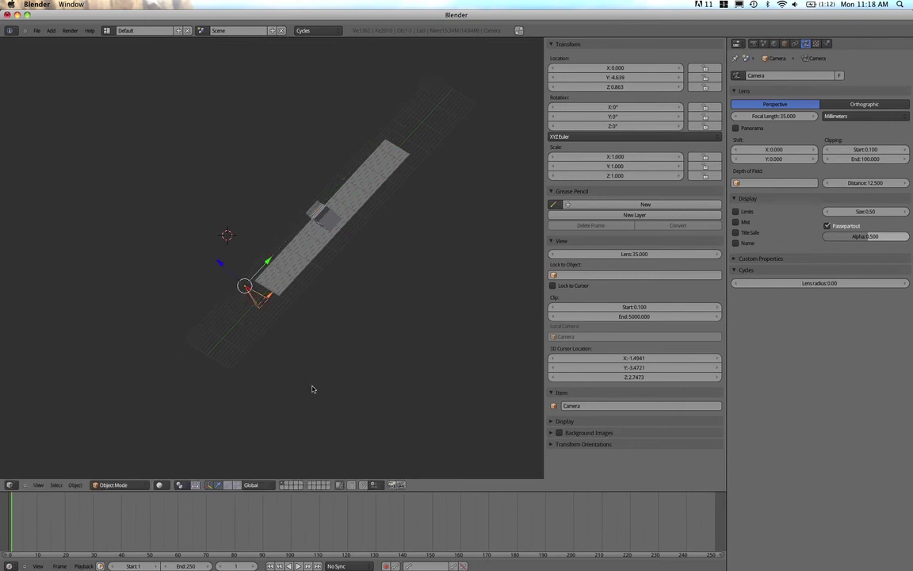
# Tilt the camera around X and set its X rotation to exactly 90°
pyautogui.click(227, 486)
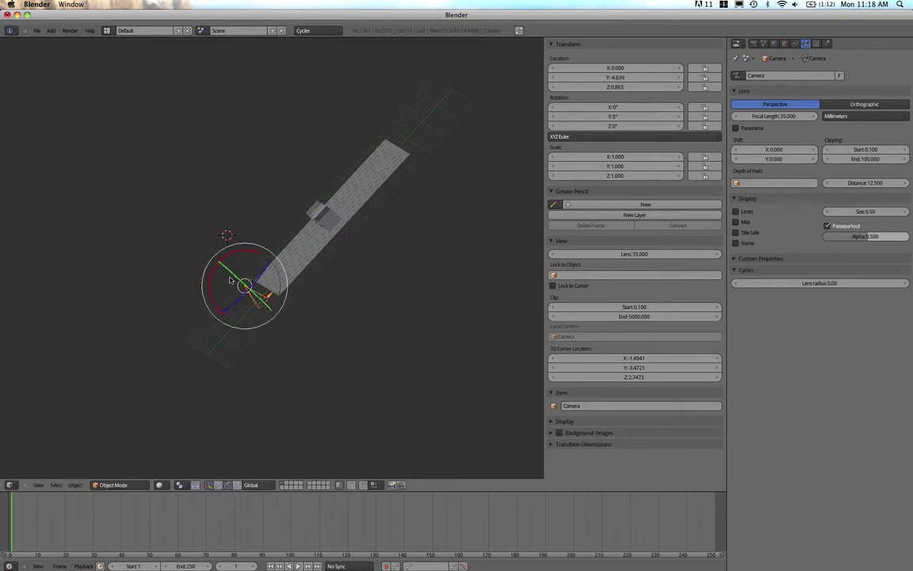
pyautogui.press('r')
pyautogui.press('x')
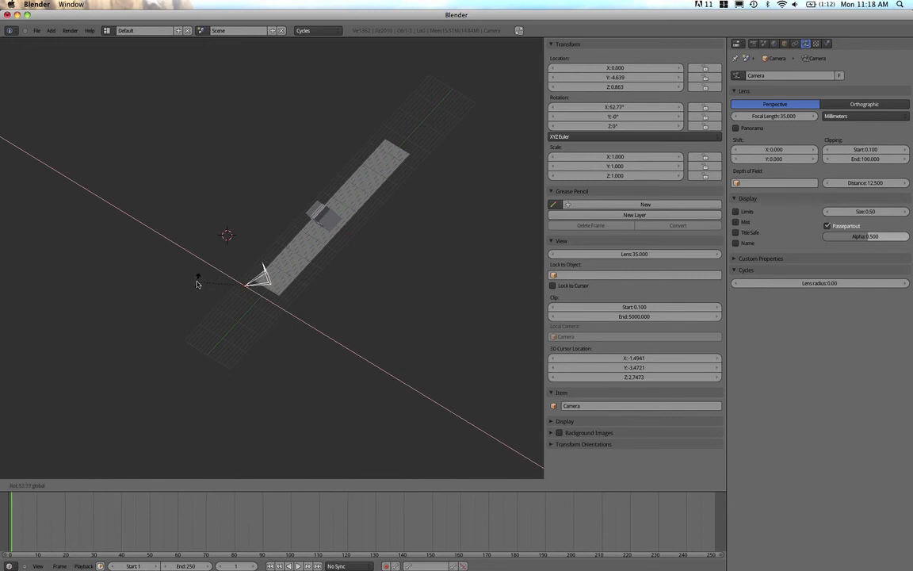
pyautogui.click(173, 265)
pyautogui.moveTo(404, 166); pyautogui.dragTo(475, 211, button='middle')
pyautogui.click(626, 107)
pyautogui.press('BackSpace')
pyautogui.write('90')
pyautogui.press('Return')
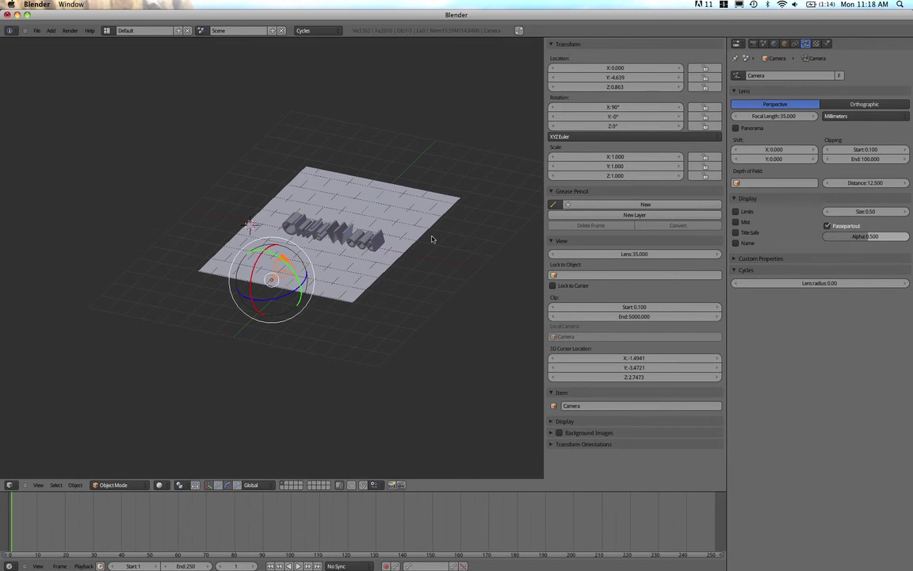
pyautogui.rightClick(325, 212)
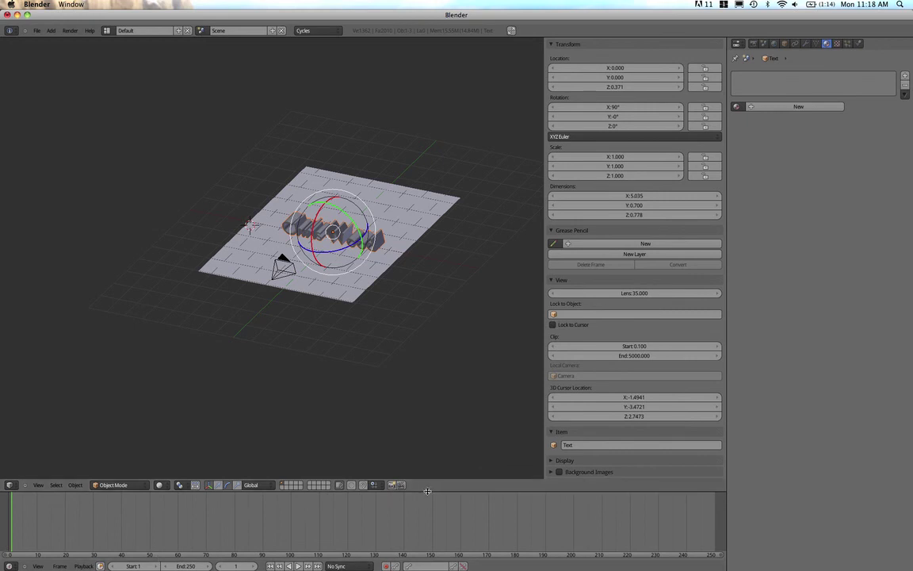
pyautogui.moveTo(427, 491); pyautogui.dragTo(412, 367)
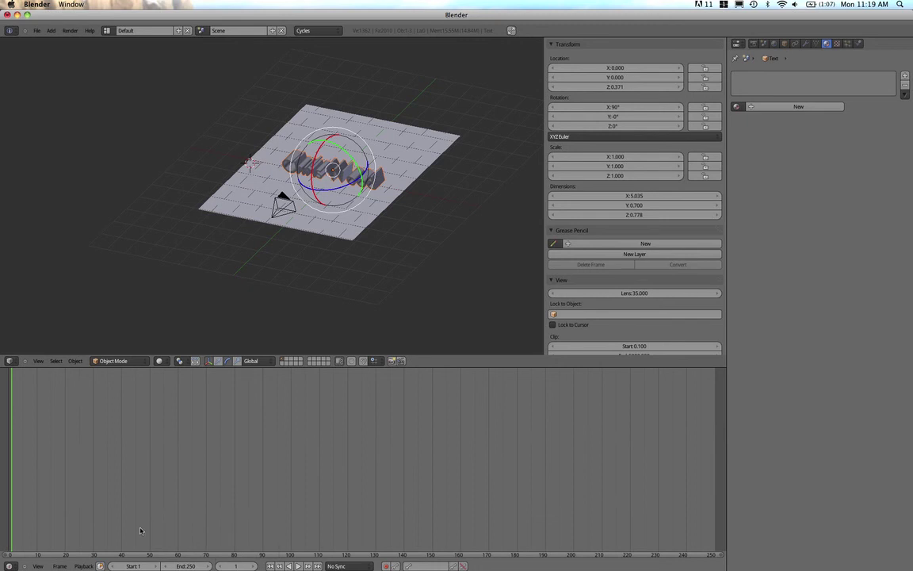
# Set the timeline end frame to 125, fit the frame range, and call up keyframe types
pyautogui.click(192, 567)
pyautogui.press('BackSpace')
pyautogui.press('Return')
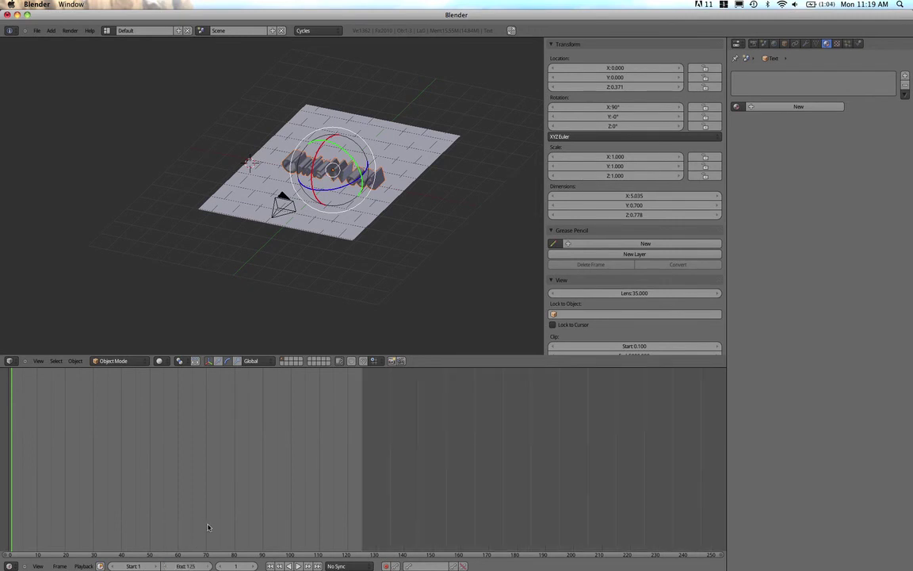
pyautogui.moveTo(238, 475); pyautogui.dragTo(251, 411, button='middle')
pyautogui.press('Home')
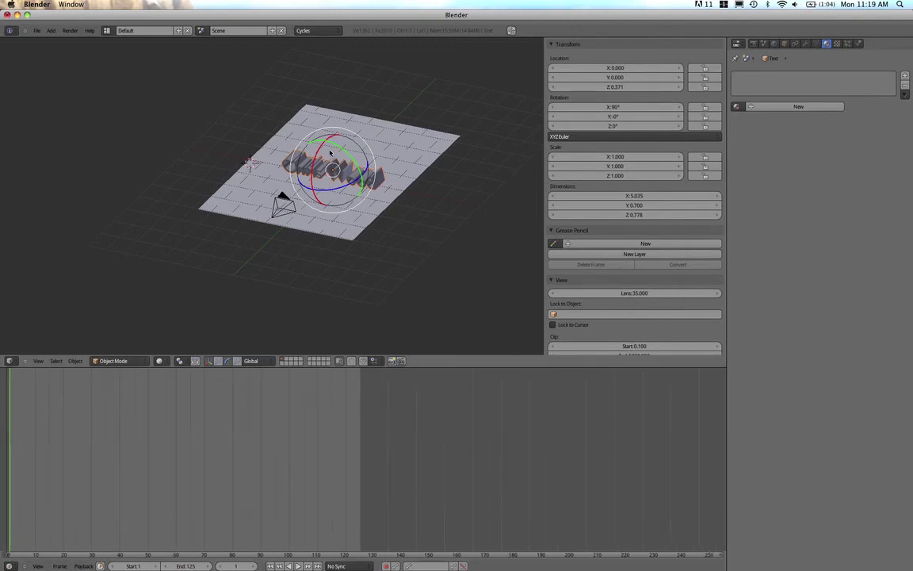
pyautogui.press('i')
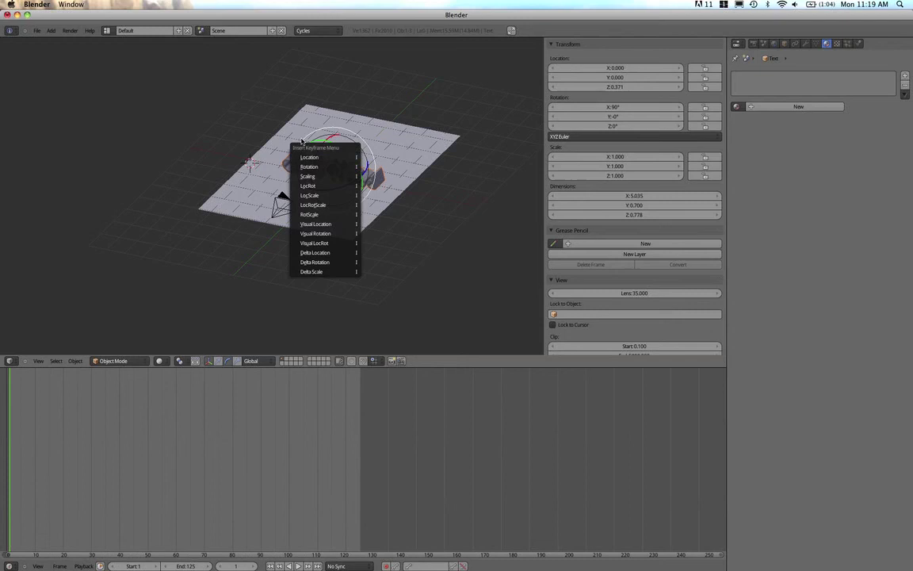
# Keyframe the text's rotation at frame 1, then jump to frame 125
pyautogui.press('i')
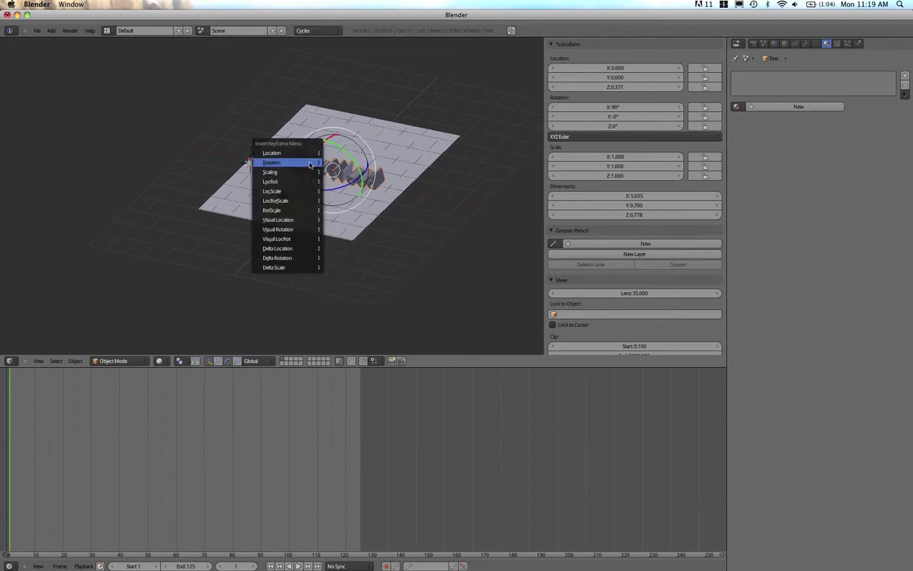
pyautogui.click(309, 164)
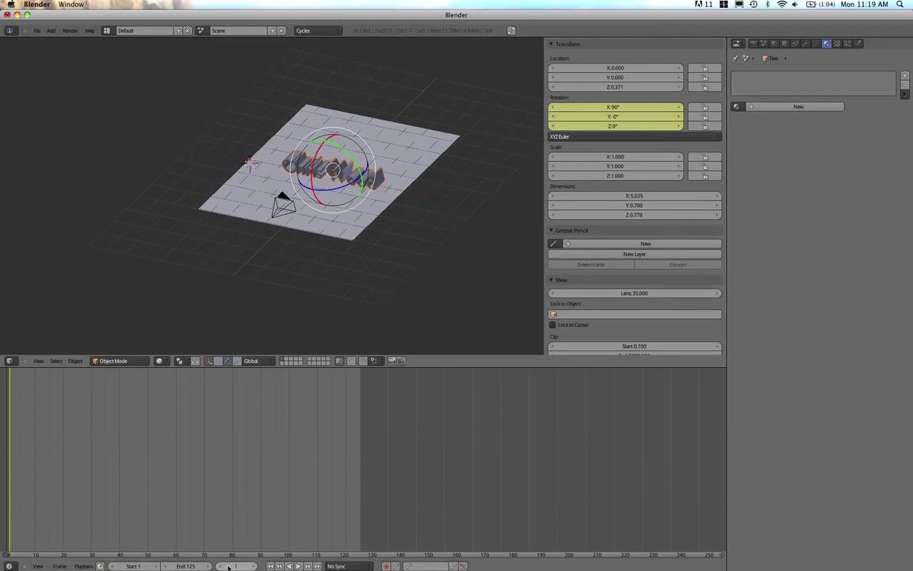
pyautogui.moveTo(234, 567); pyautogui.dragTo(239, 564)
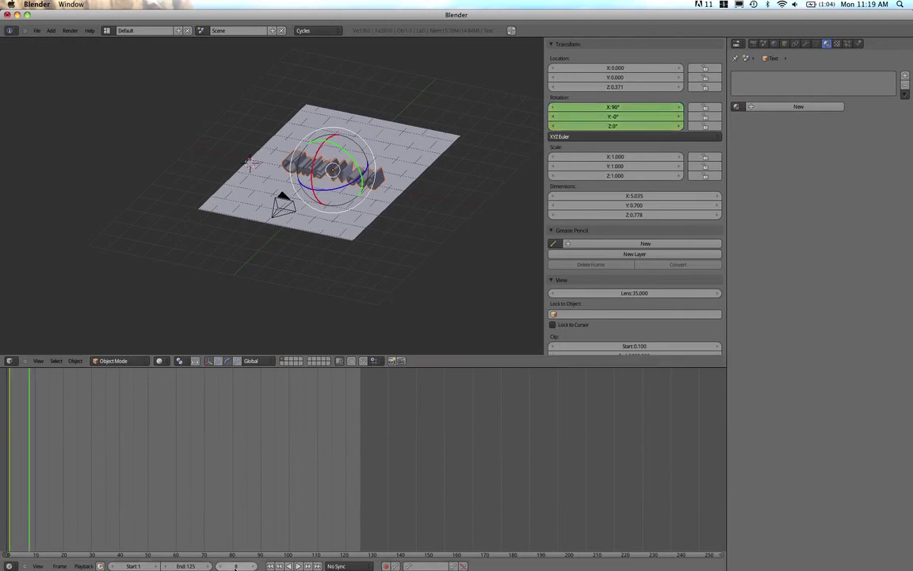
pyautogui.click(236, 566)
pyautogui.write('125')
pyautogui.press('Return')
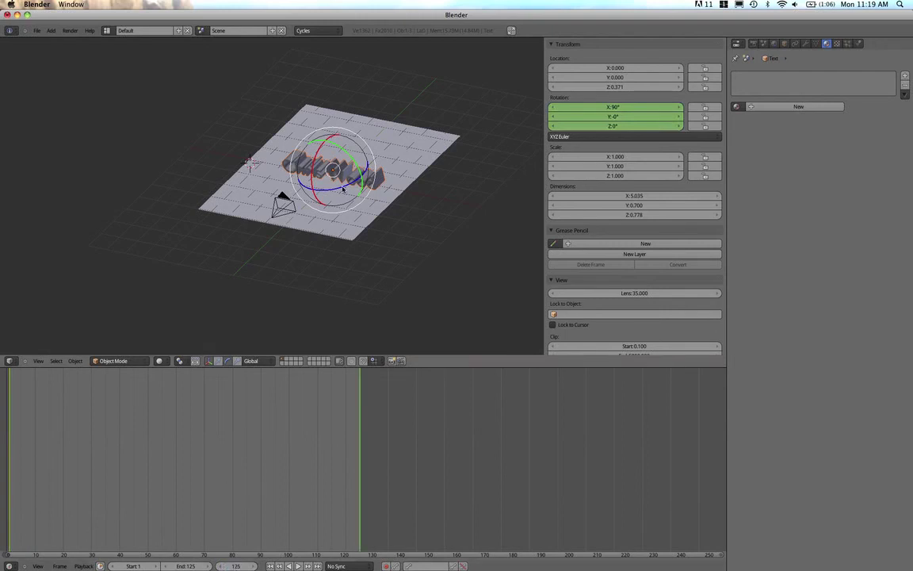
# Set the text's Z rotation to 360° and keyframe rotation at frame 125
pyautogui.moveTo(339, 188); pyautogui.dragTo(352, 181)
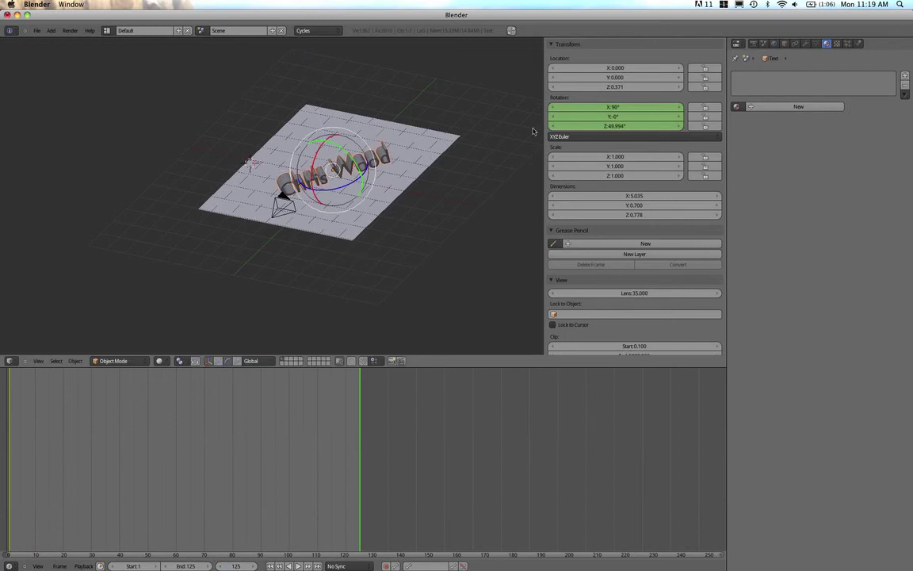
pyautogui.click(627, 125)
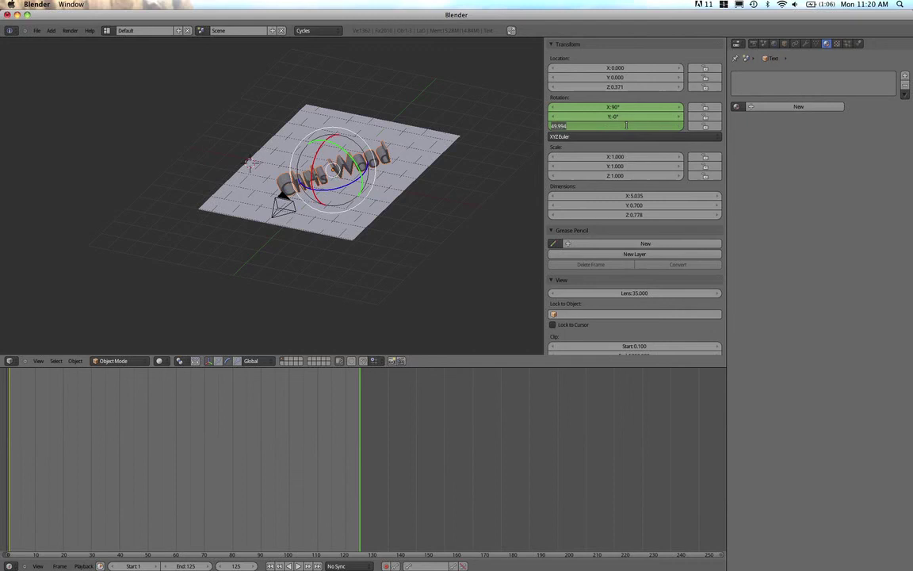
pyautogui.press('BackSpace')
pyautogui.write('360')
pyautogui.press('Return')
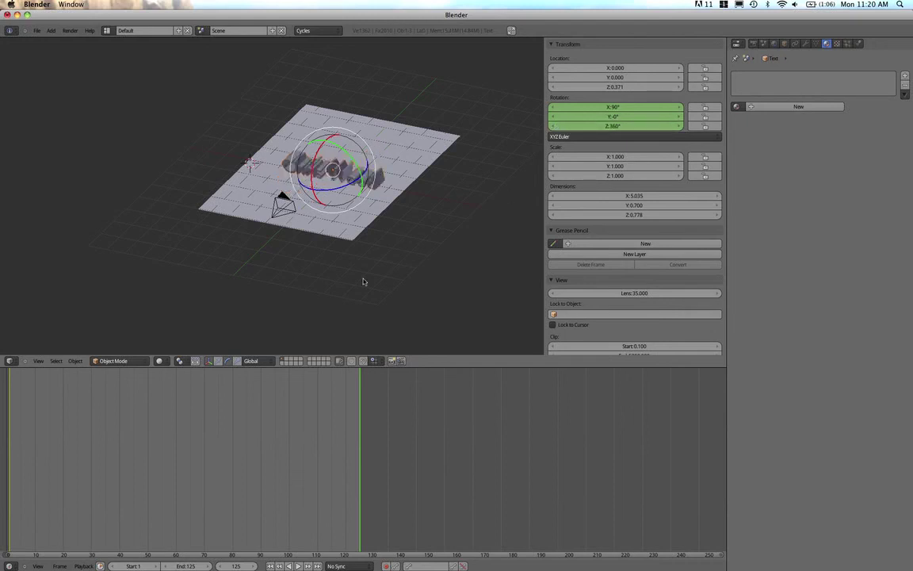
pyautogui.press('i')
pyautogui.click(304, 232)
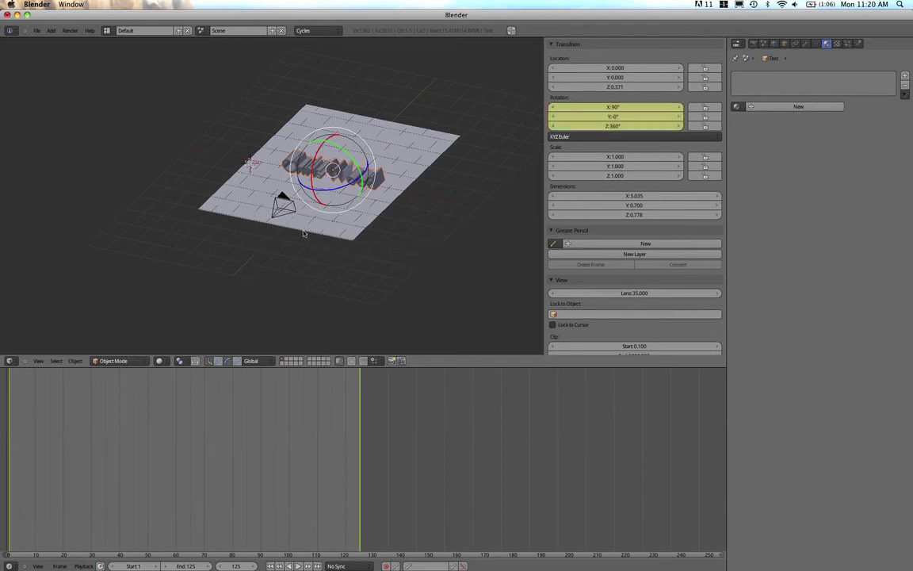
# Play the spin animation backward and forward, stopping and rewinding to frame 1
pyautogui.click(289, 566)
pyautogui.click(290, 565)
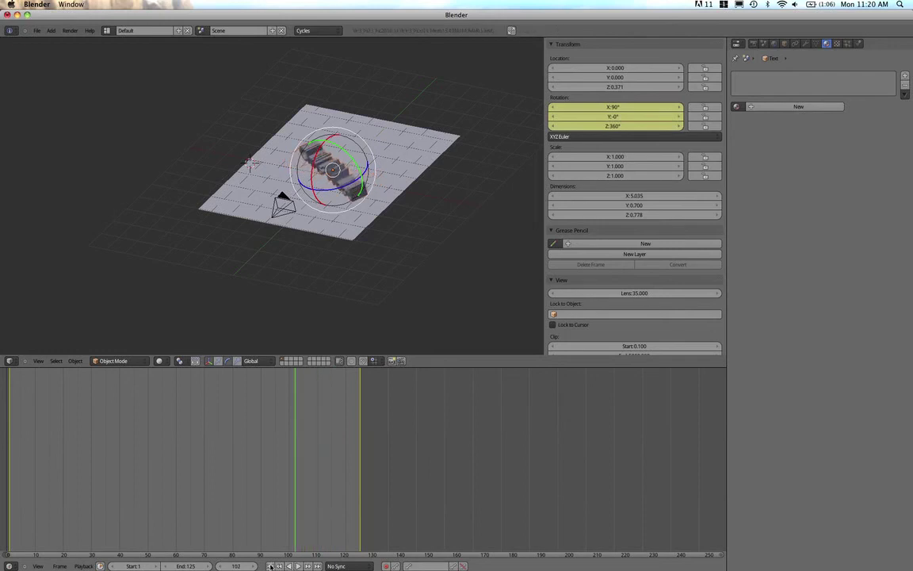
pyautogui.click(271, 566)
pyautogui.click(298, 566)
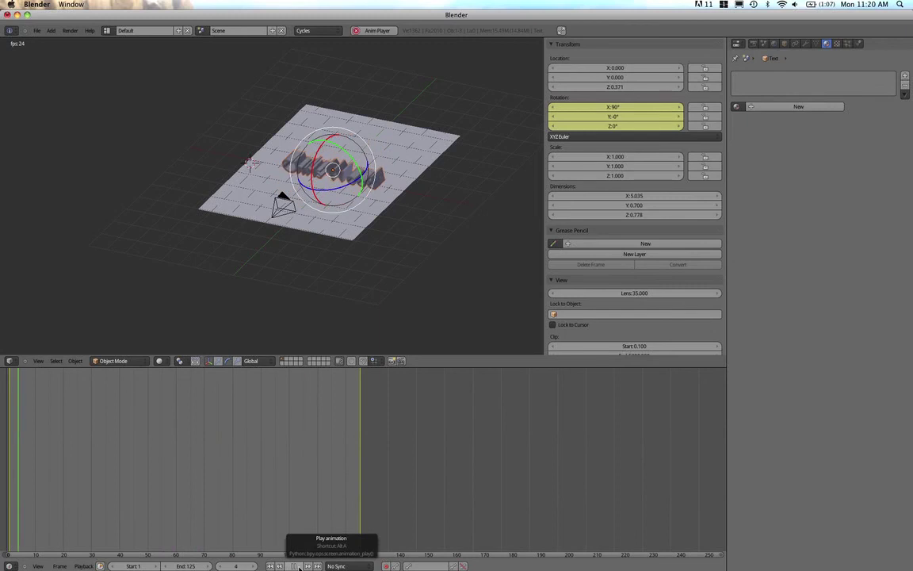
pyautogui.click(298, 565)
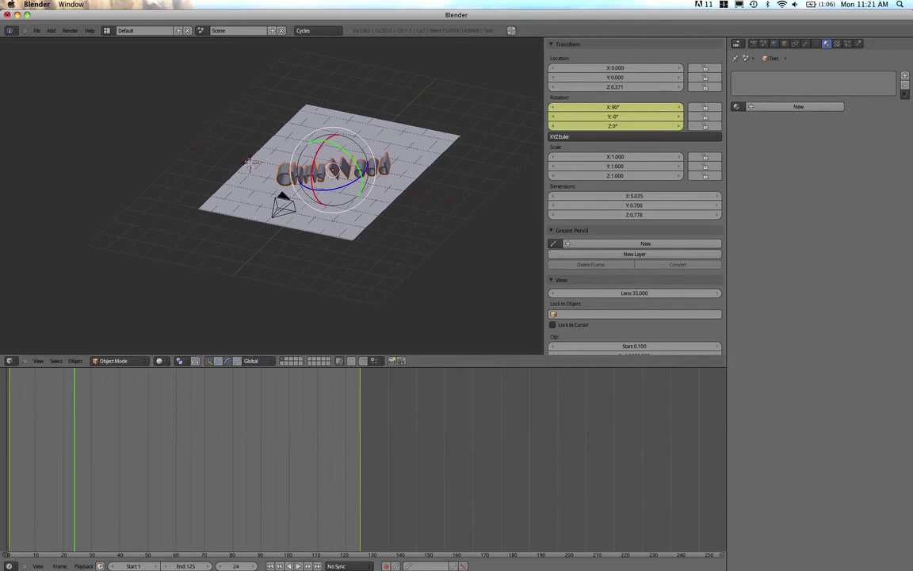
pyautogui.click(271, 566)
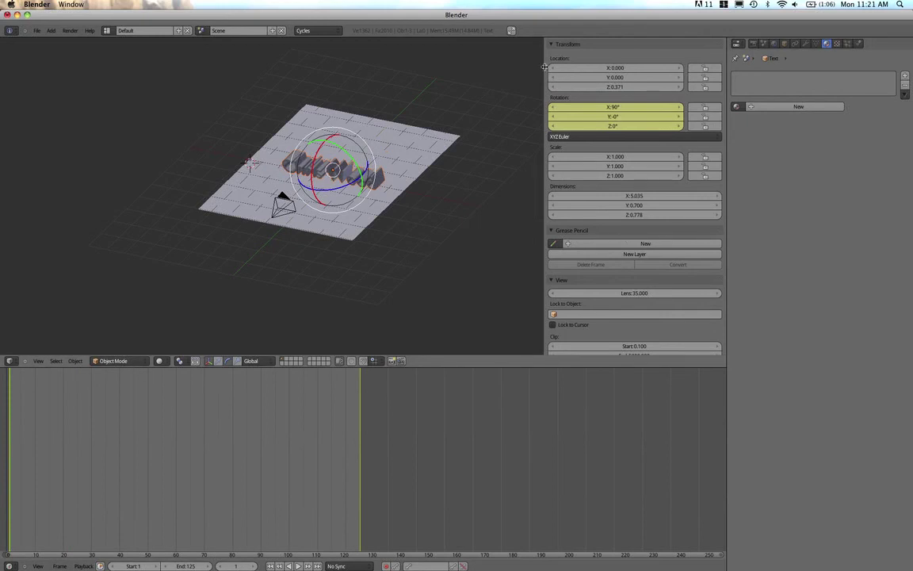
# Resize the panels, switch the timeline area to a 3D View, and look through the camera
pyautogui.moveTo(547, 68); pyautogui.dragTo(706, 88)
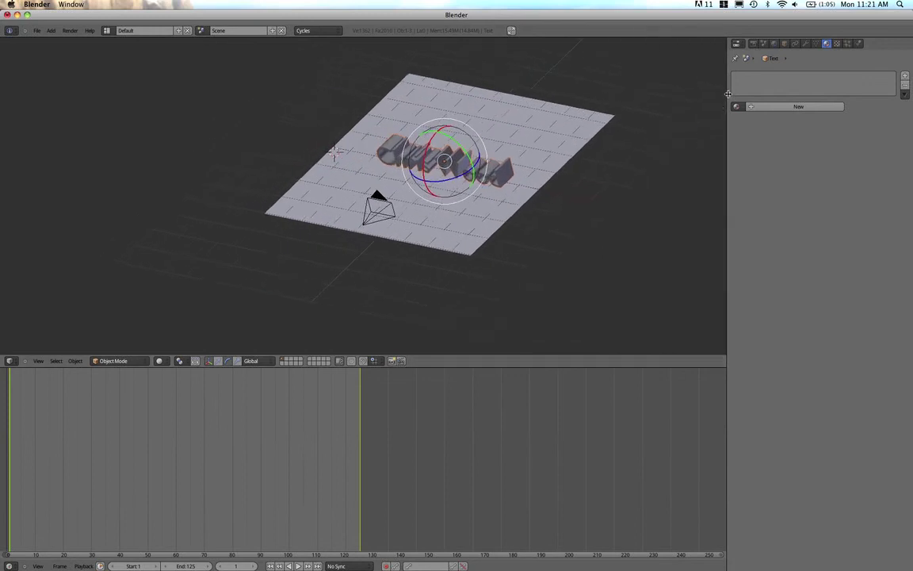
pyautogui.moveTo(417, 362); pyautogui.dragTo(424, 288)
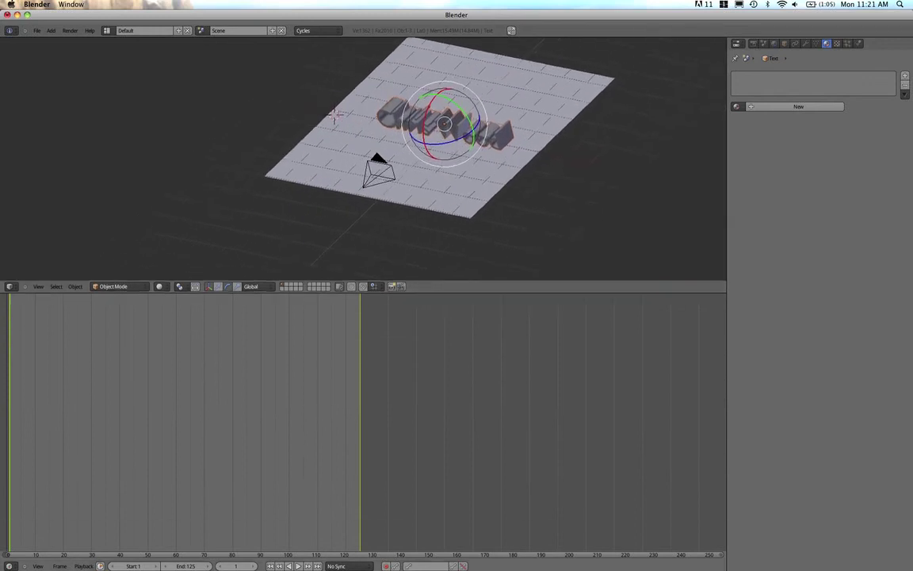
pyautogui.click(10, 566)
pyautogui.click(12, 560)
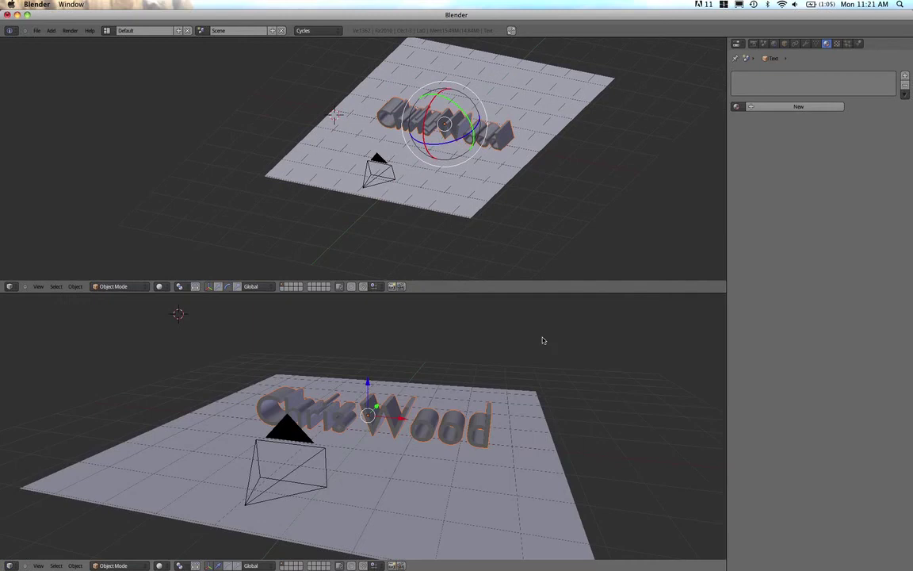
pyautogui.press('KP_0')
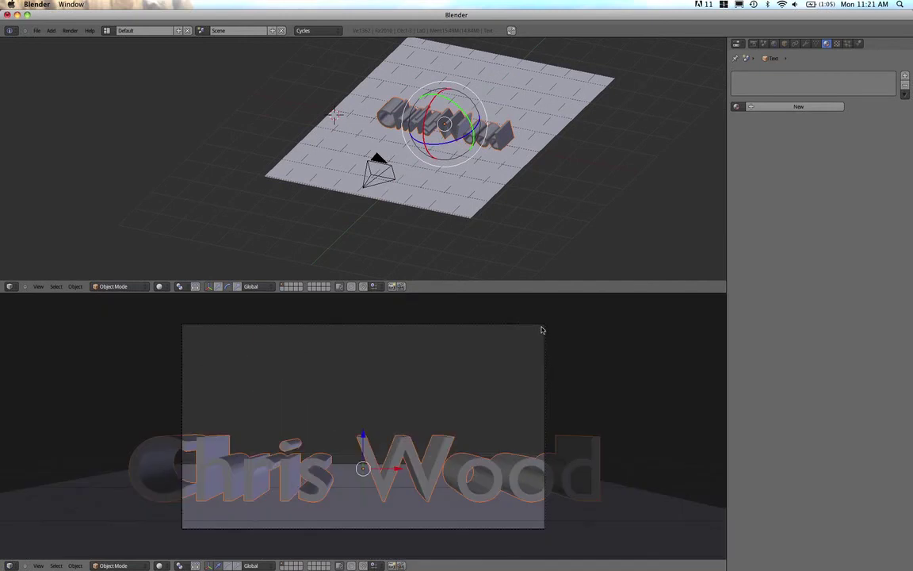
pyautogui.scroll(-4, 512, 351)
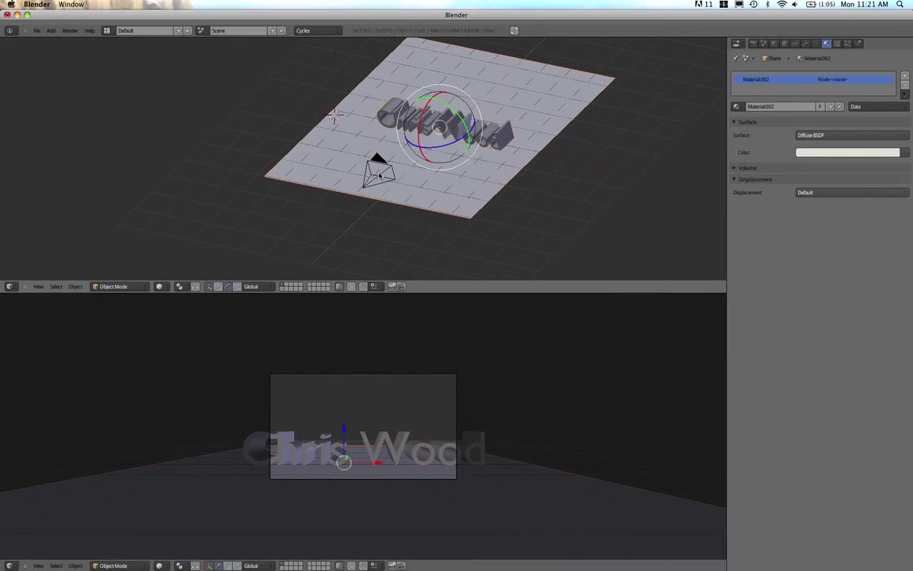
# Set the camera's focal length to 15 mm and move it closer to the text
pyautogui.rightClick(342, 157)
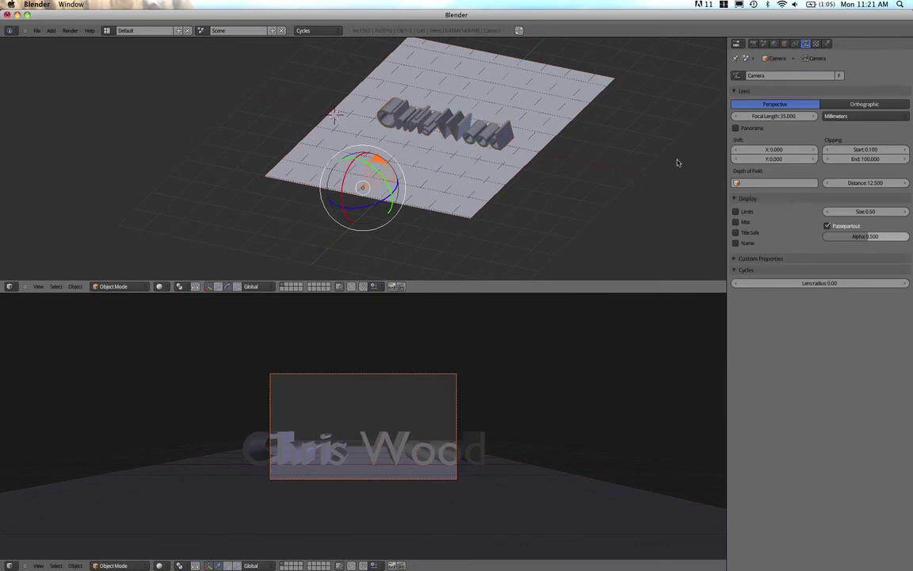
pyautogui.click(781, 116)
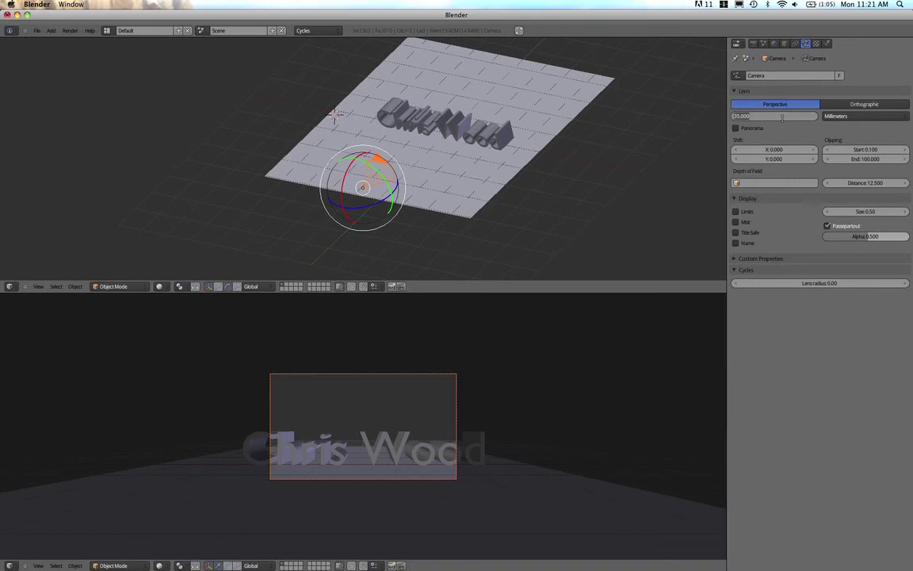
pyautogui.press('BackSpace')
pyautogui.press('Return')
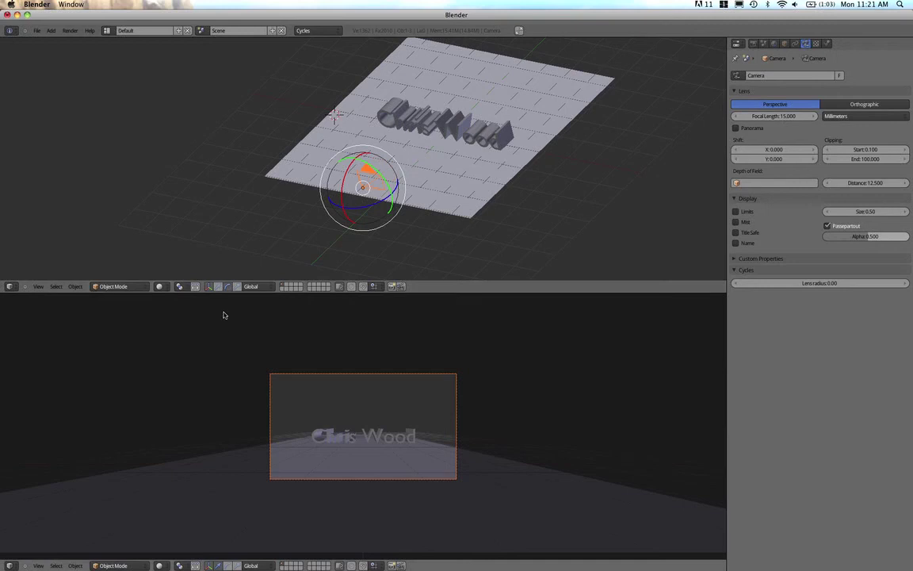
pyautogui.click(220, 287)
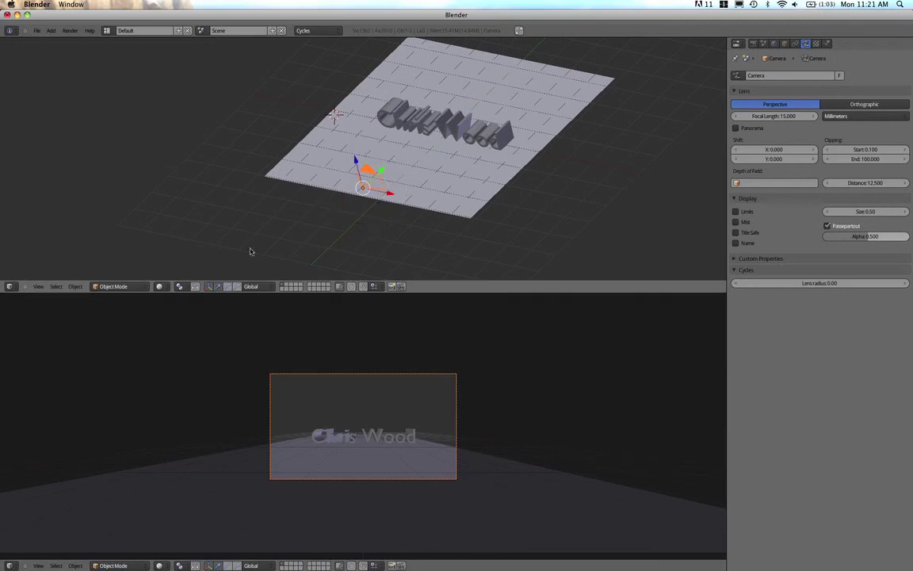
pyautogui.moveTo(381, 171); pyautogui.dragTo(389, 143)
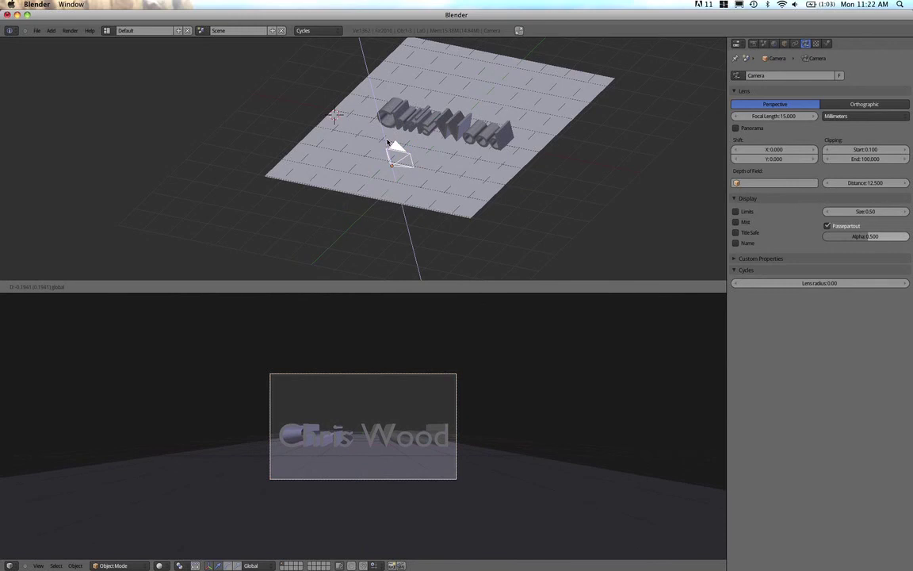
# Move the camera closer to the lettering, zoom in, and bring up the lower view's viewport shading options
pyautogui.moveTo(388, 143); pyautogui.dragTo(388, 144)
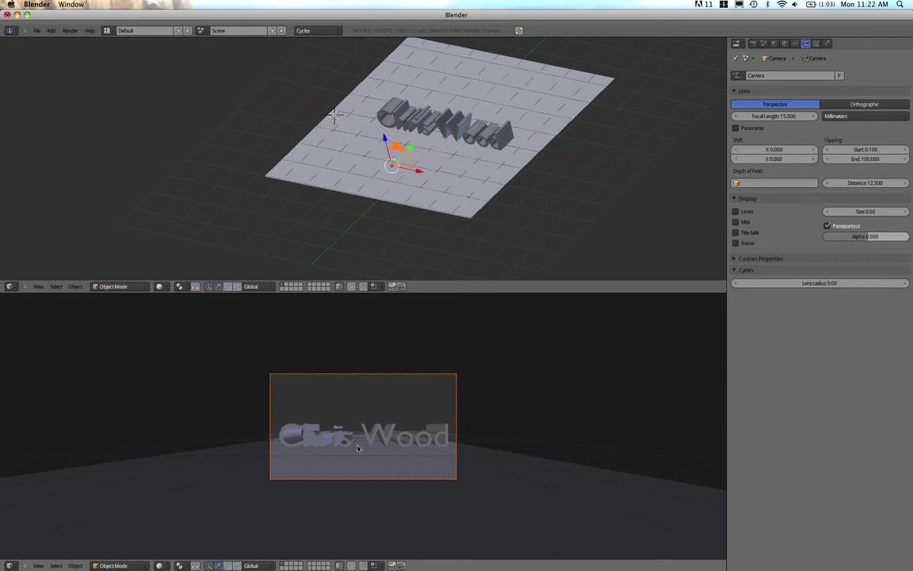
pyautogui.scroll(4, 299, 393)
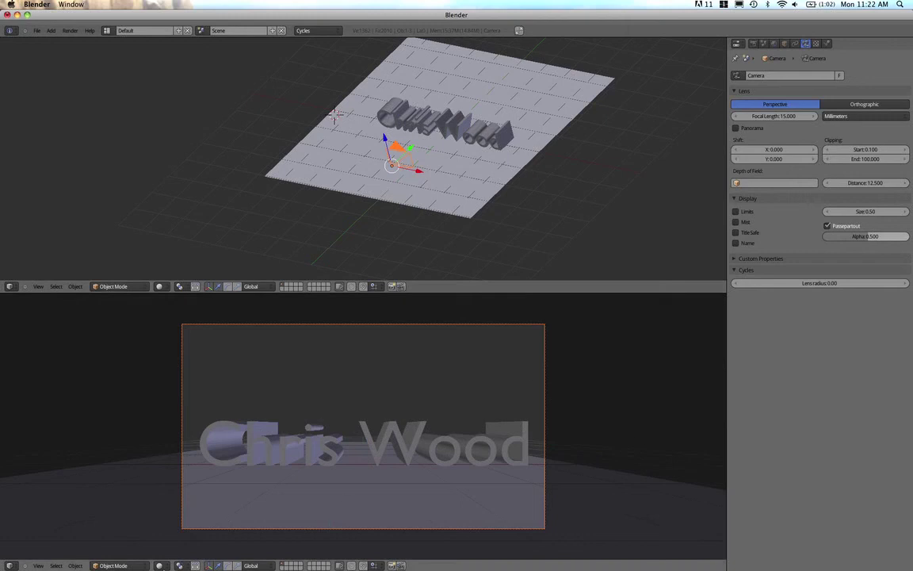
pyautogui.click(162, 566)
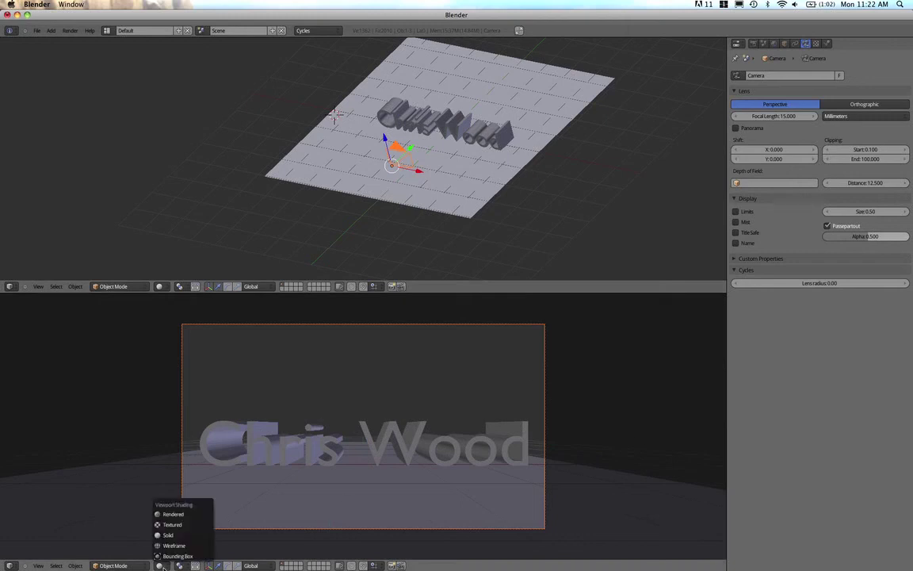